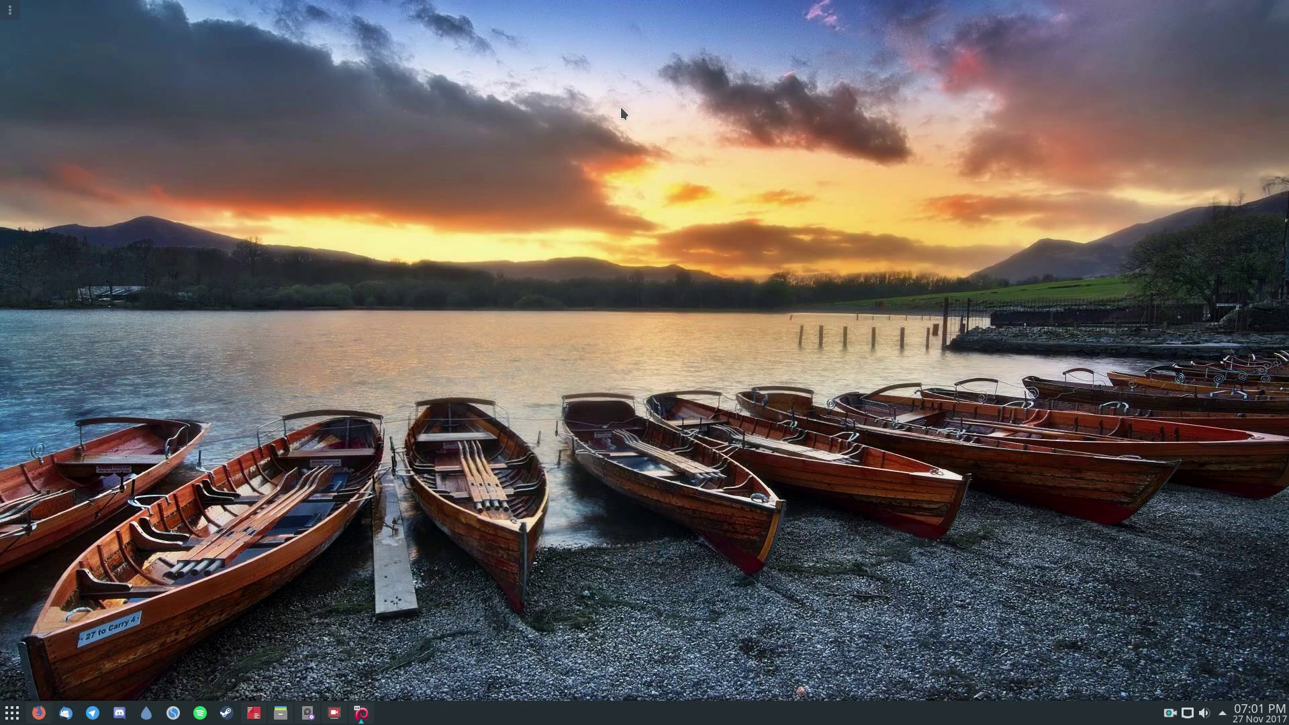
- Bring the install terminal to the screen centre, scroll back through its output, then hide it
left_click(254, 712)
left_click_drag(646, 16, 388, 167)
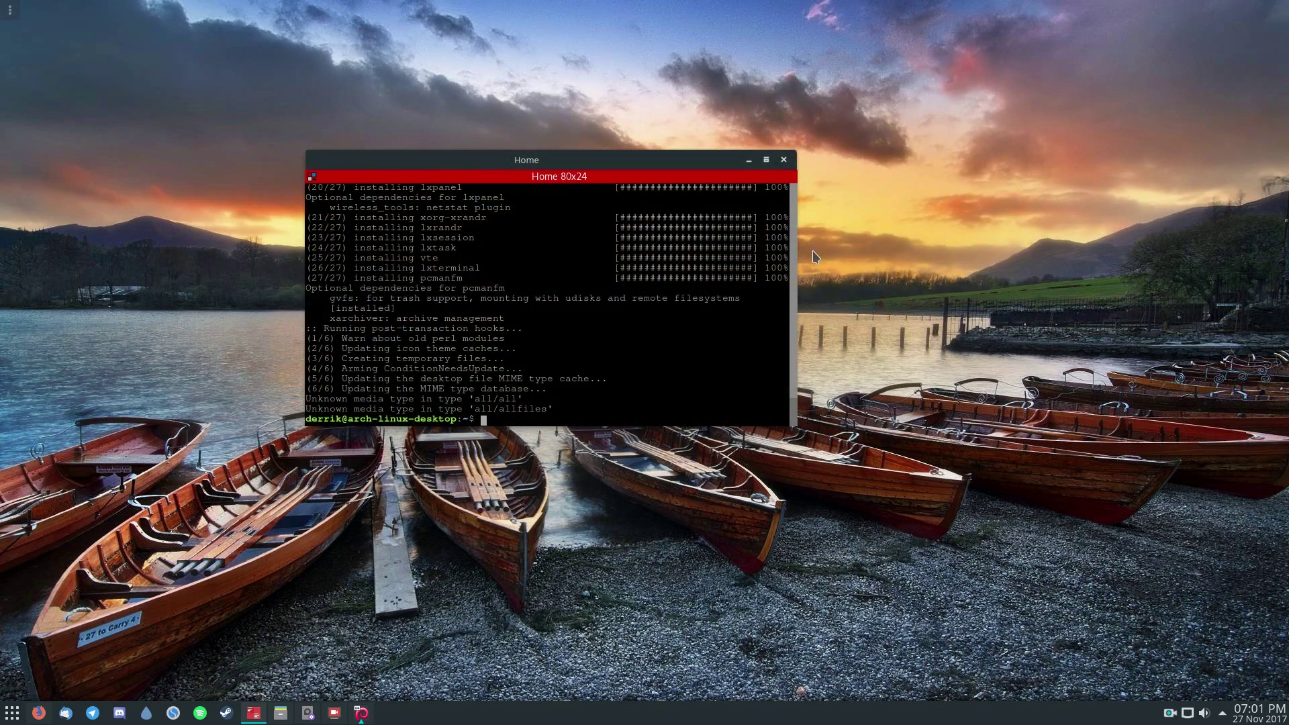
left_click_drag(671, 162, 686, 196)
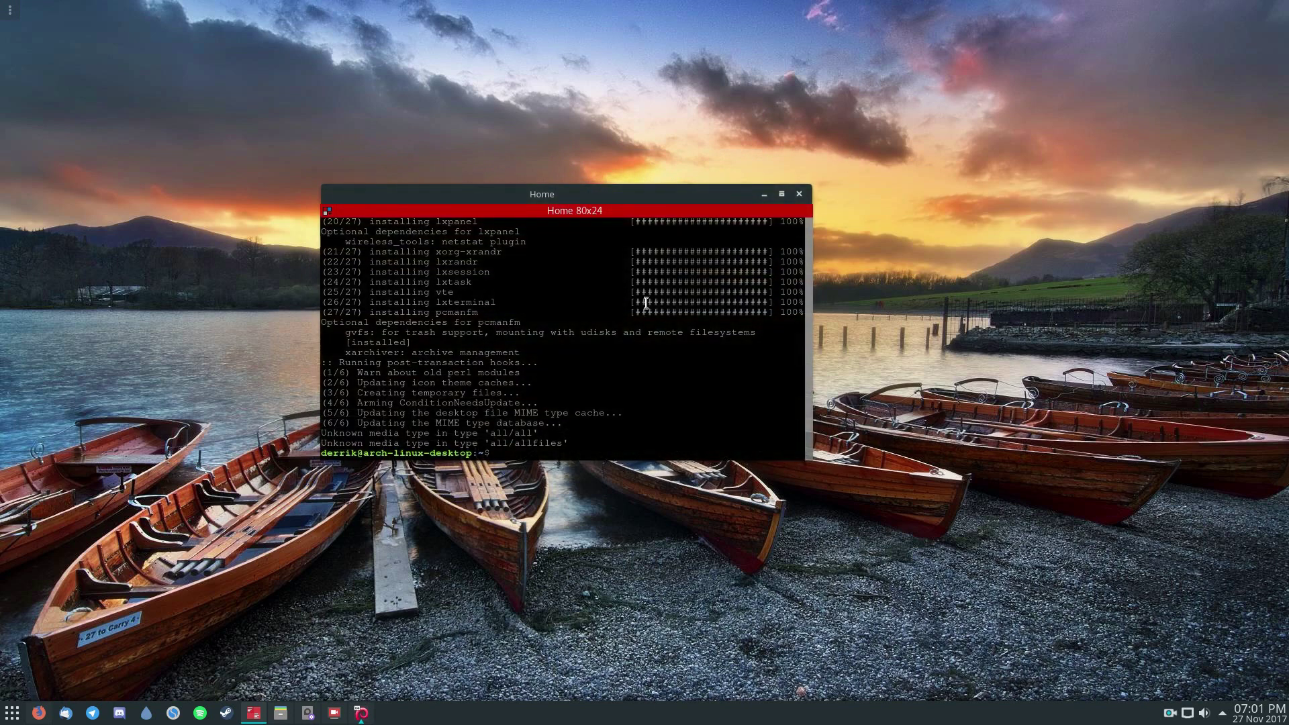
scroll(562, 385, "up", 2)
scroll(561, 384, "up", 13)
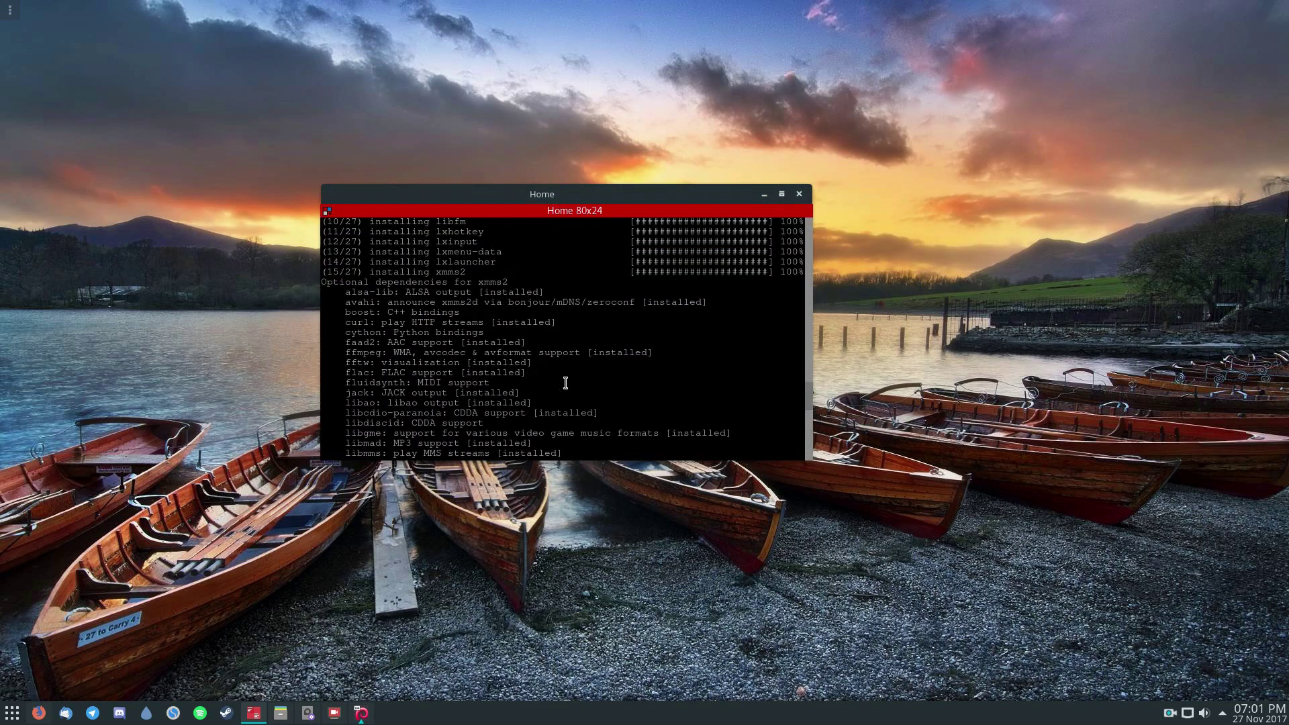
scroll(565, 383, "up", 12)
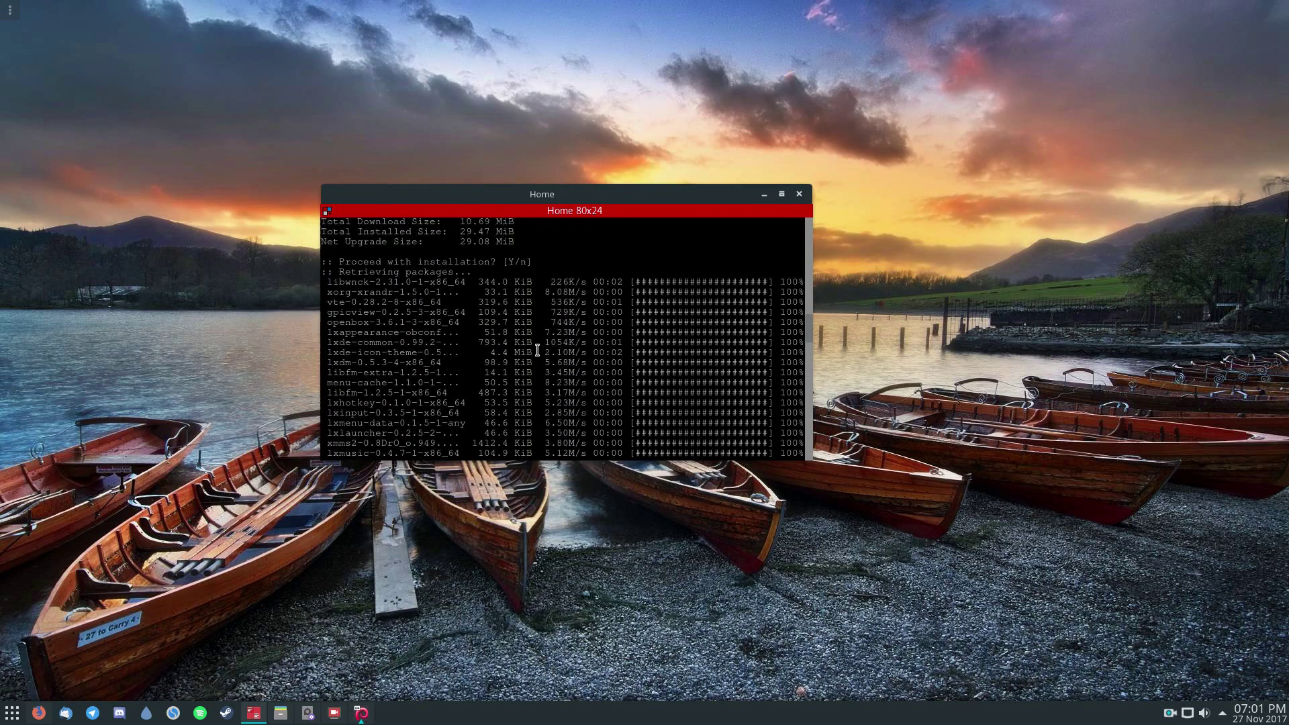
scroll(545, 348, "up", 4)
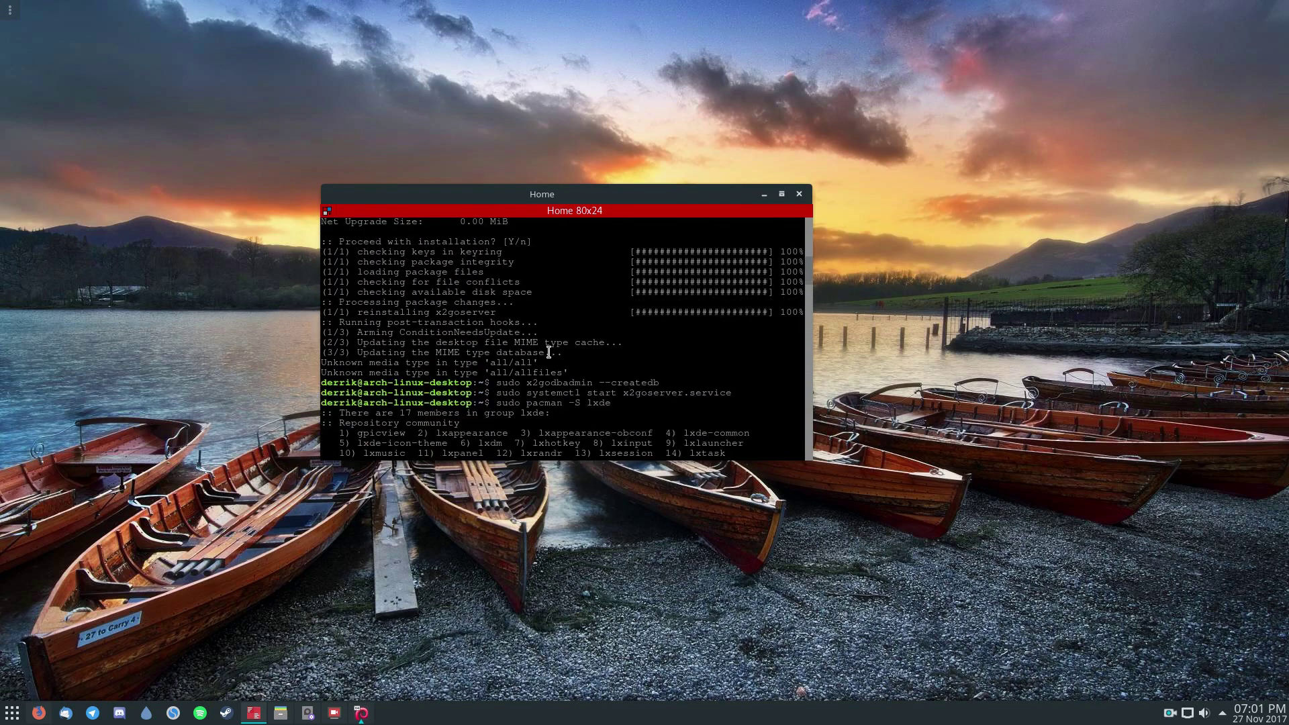
left_click(764, 195)
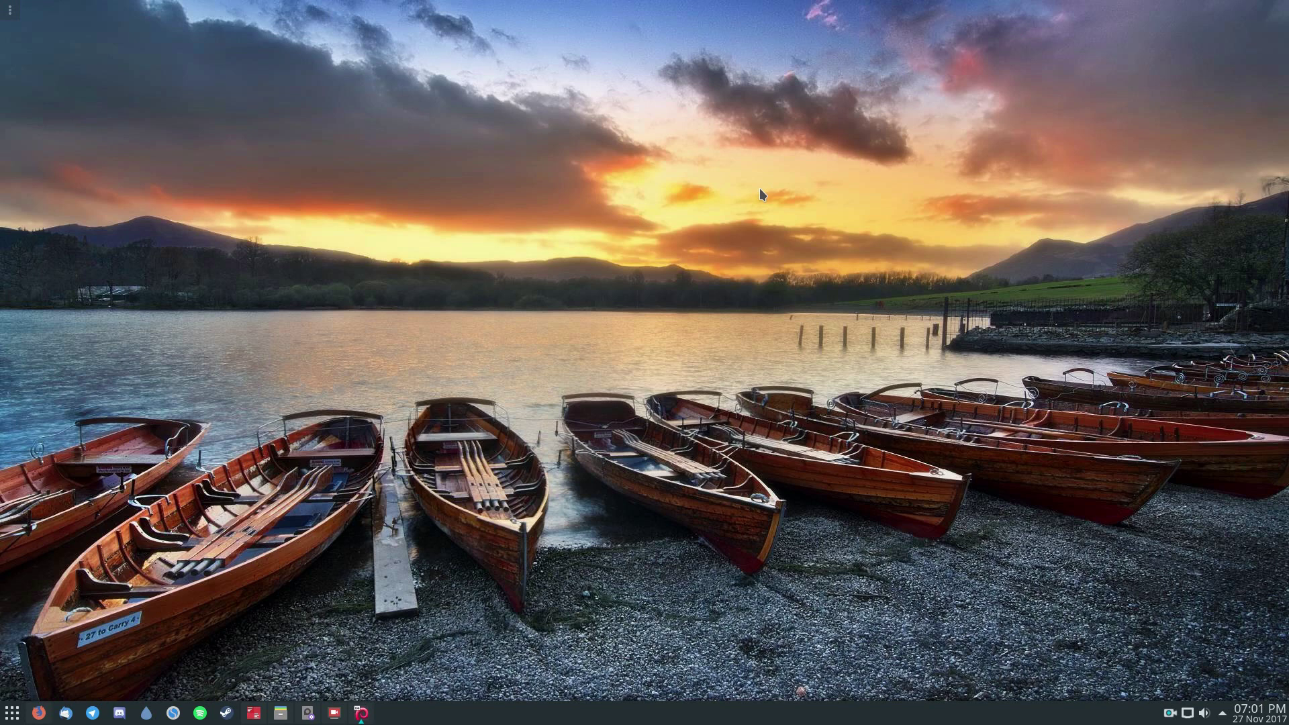
- Launch X2Go Client by searching 'x2go' in the application launcher
key("super")
key("Escape")
key("super")
type("xt")
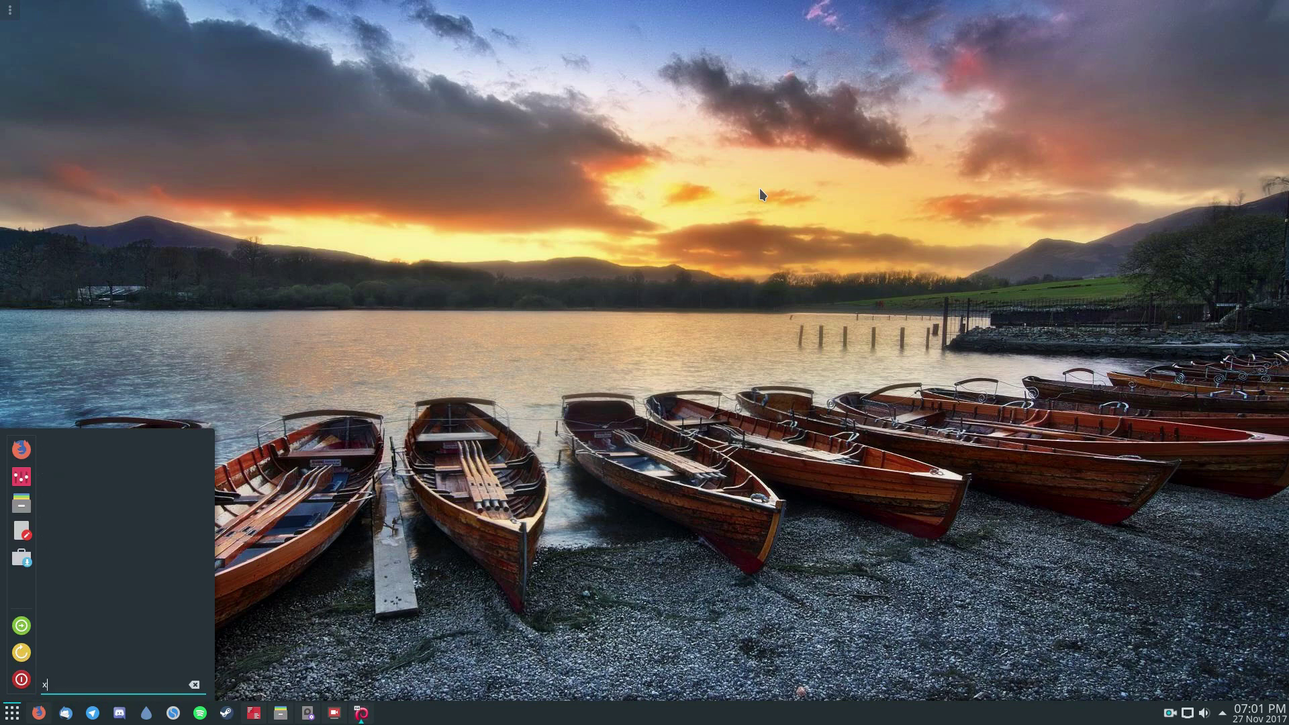
key("BackSpace")
key("BackSpace")
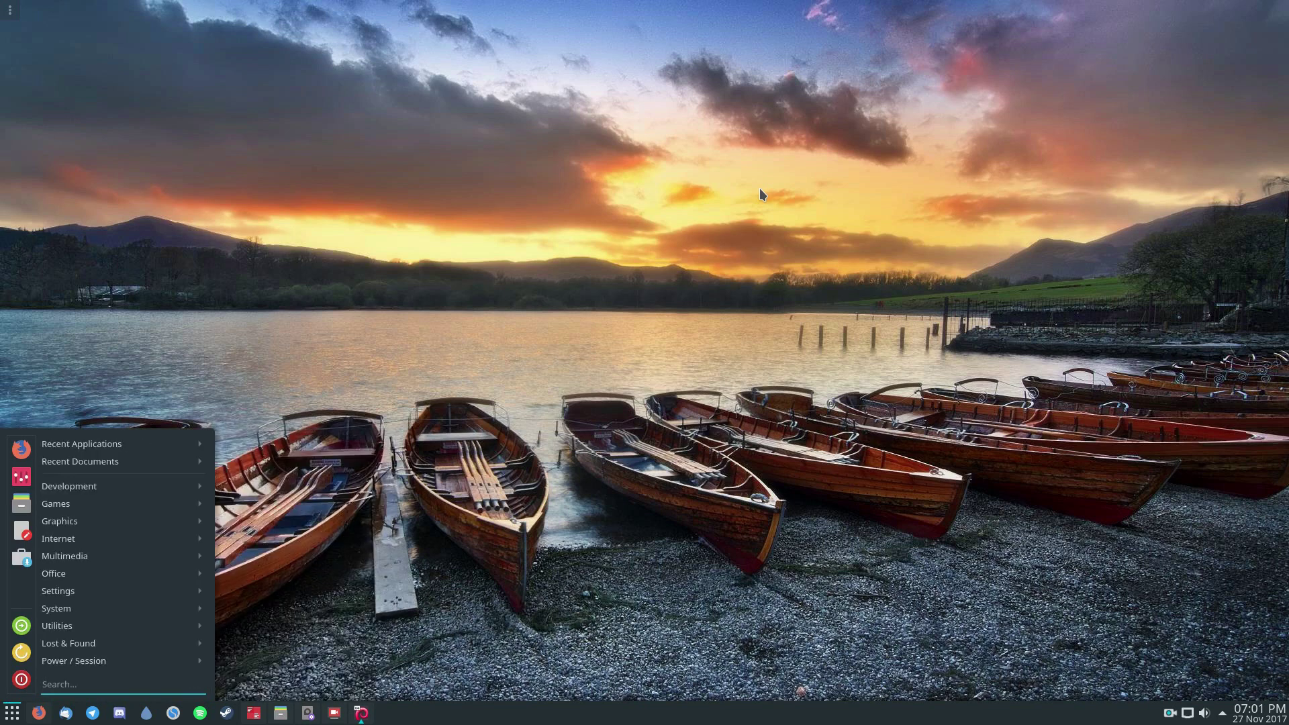
type("x2go")
key("Return")
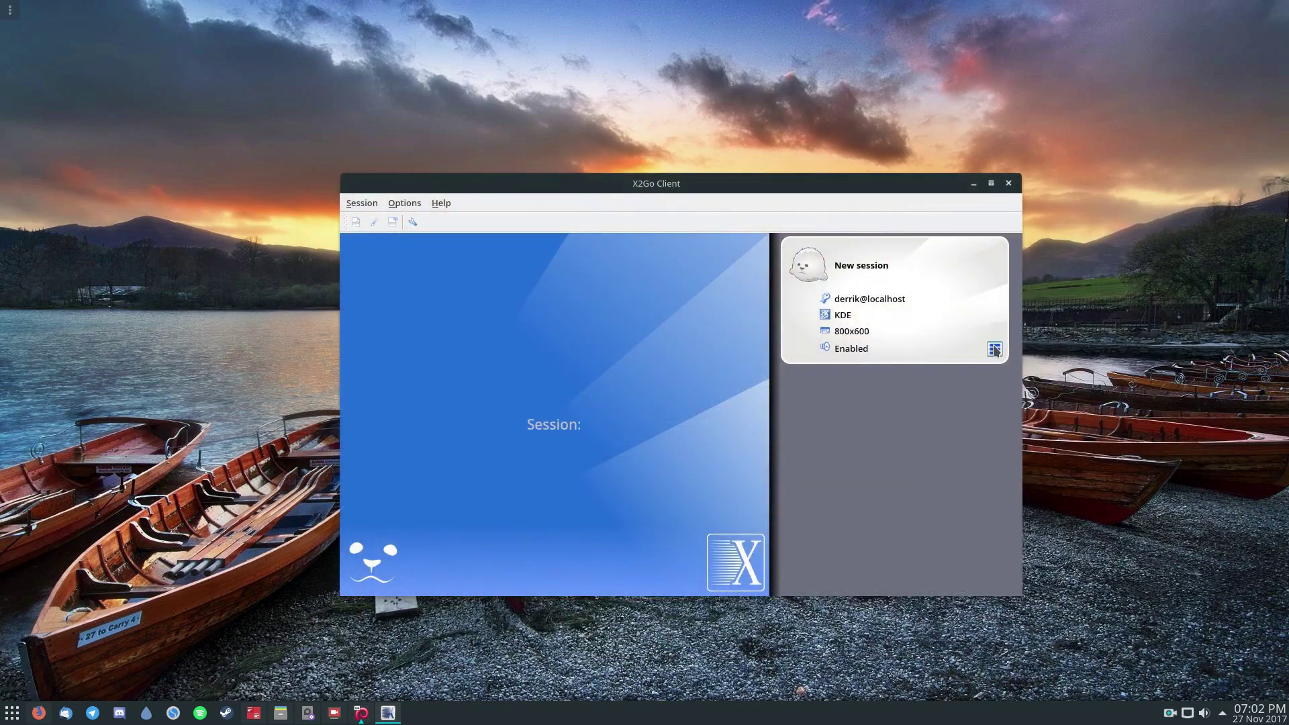
- Delete the old KDE 'New session' profile and confirm the deletion
left_click(994, 350)
left_click(1027, 401)
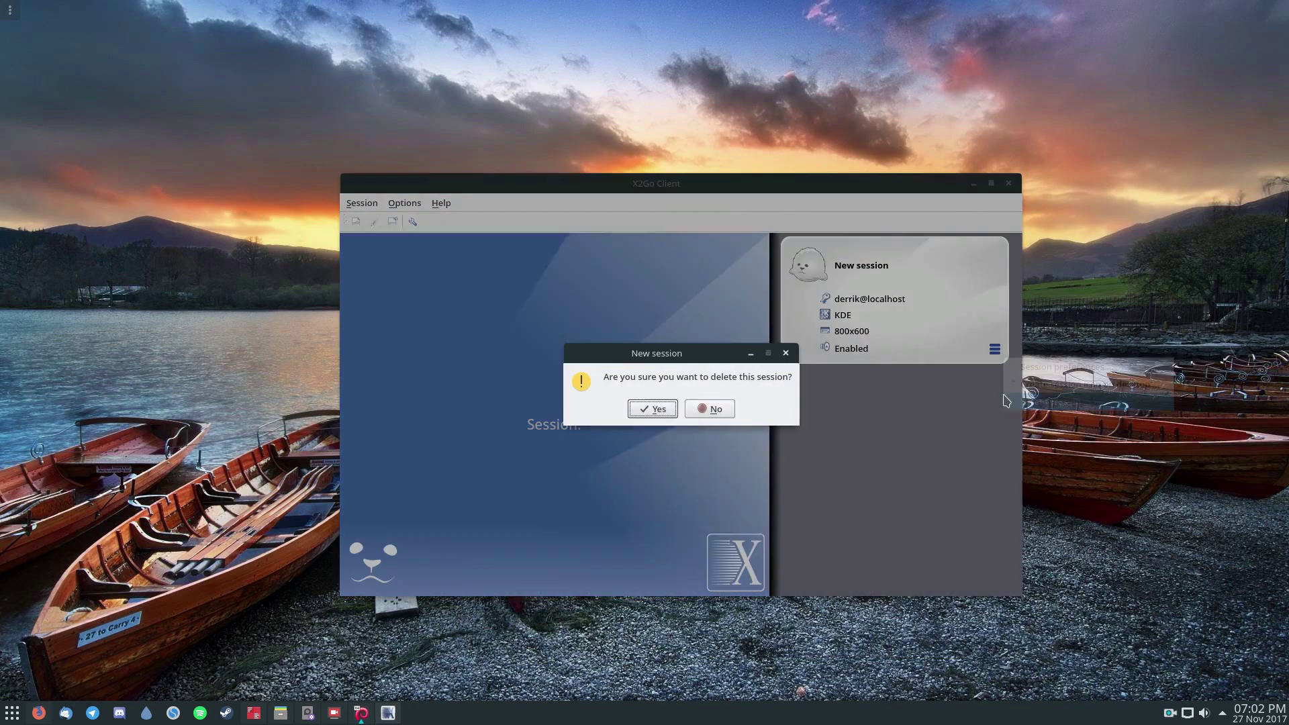
left_click(651, 409)
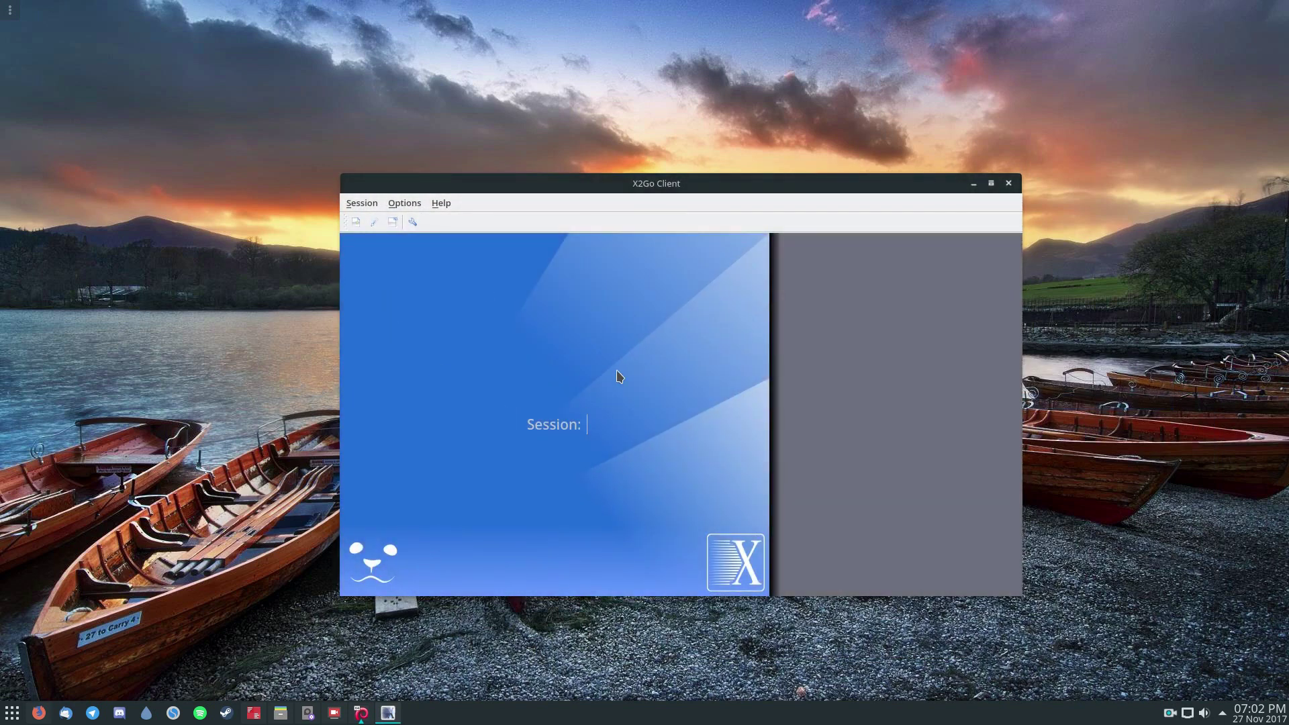
- Create a new session named 'LXDE Session' with host 'localhost'
left_click(361, 203)
key("Escape")
left_click(363, 203)
left_click(416, 216)
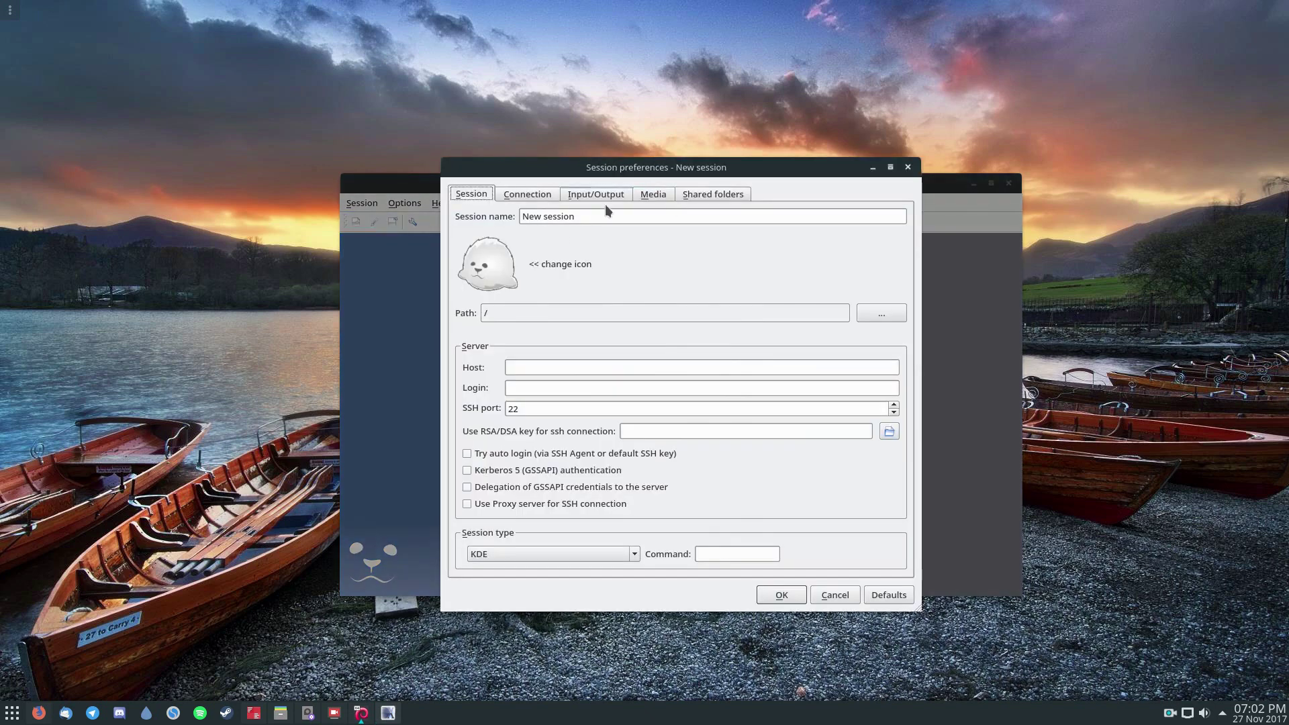
key("Tab")
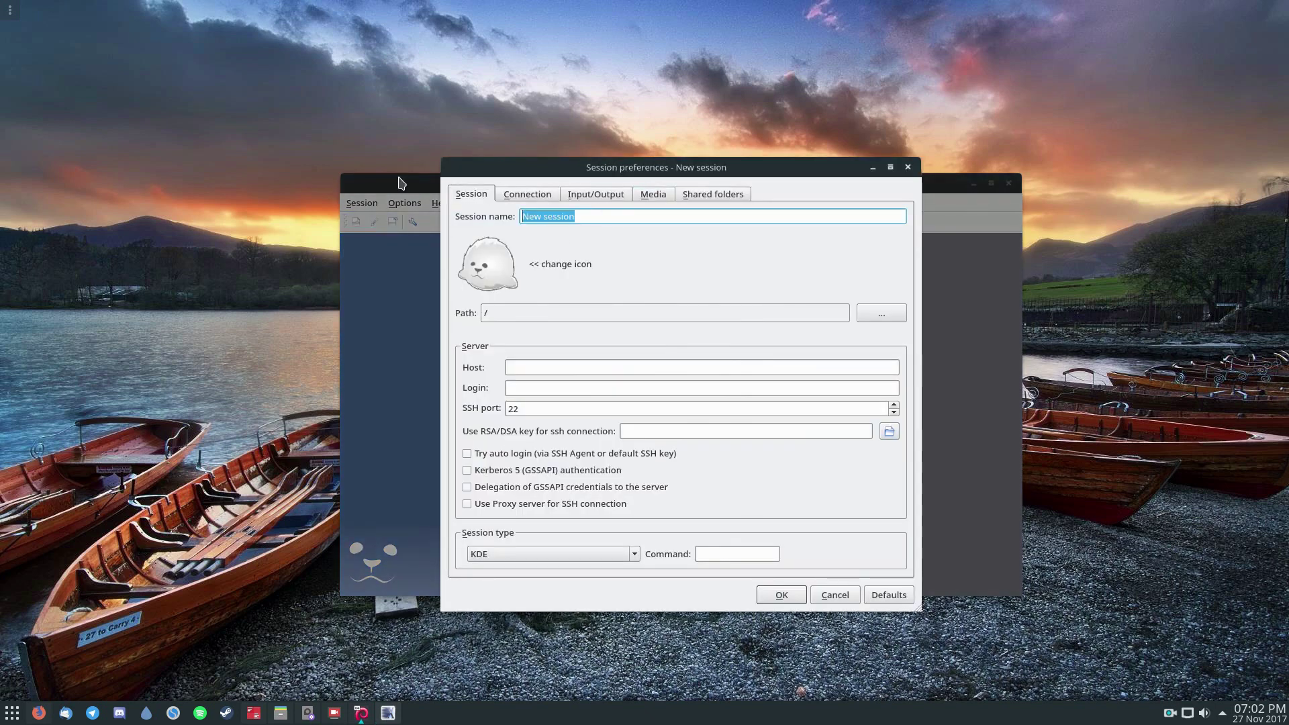
key("BackSpace")
type("LX")
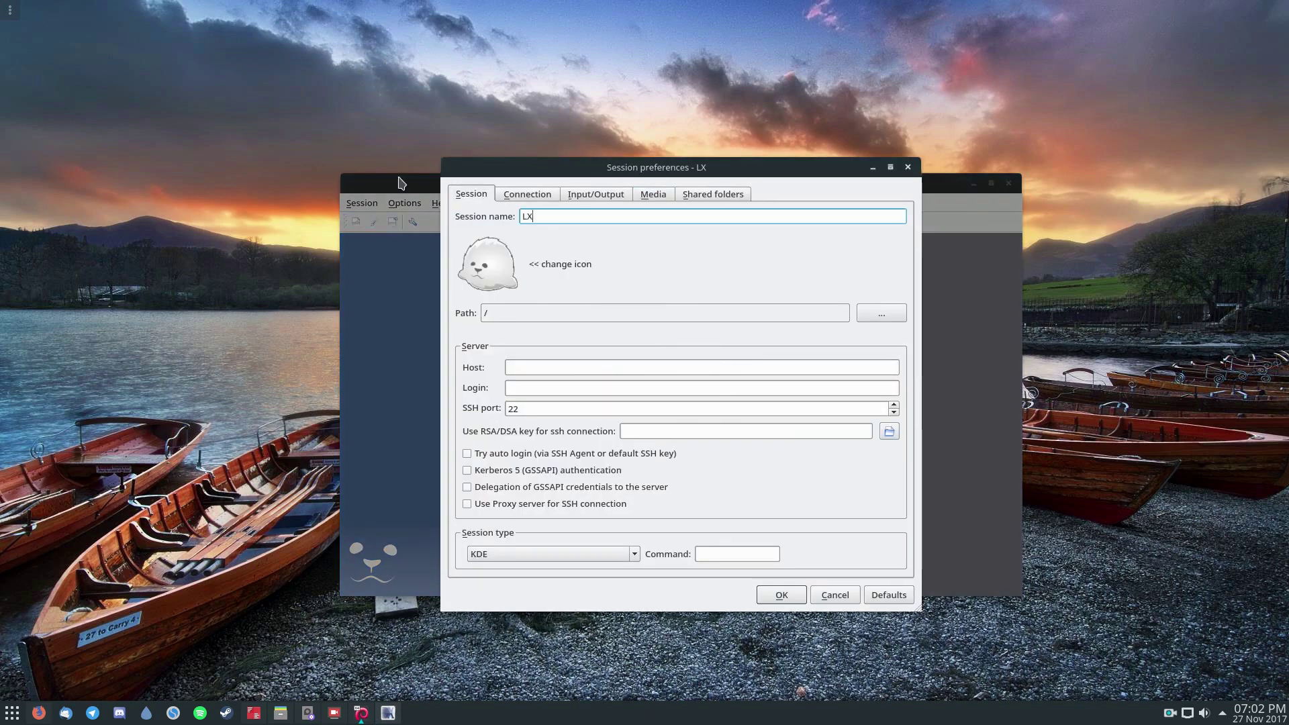
type("DE Session")
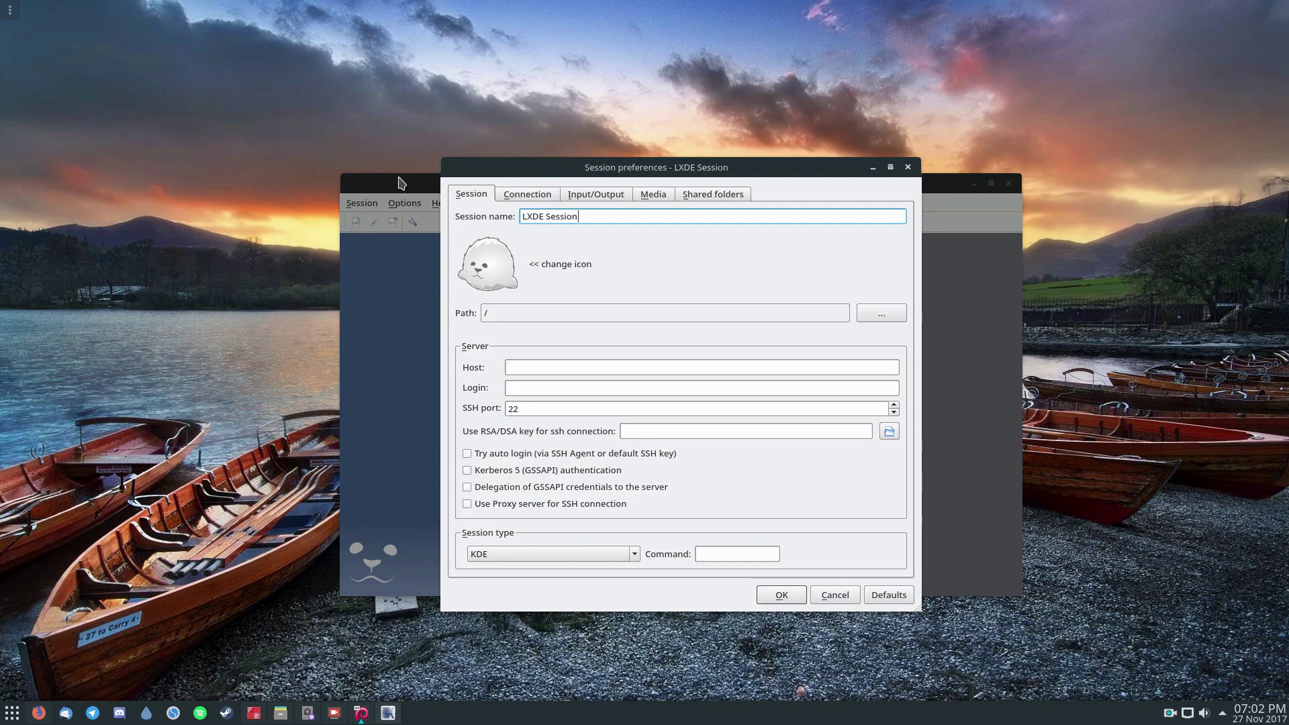
left_click(538, 371)
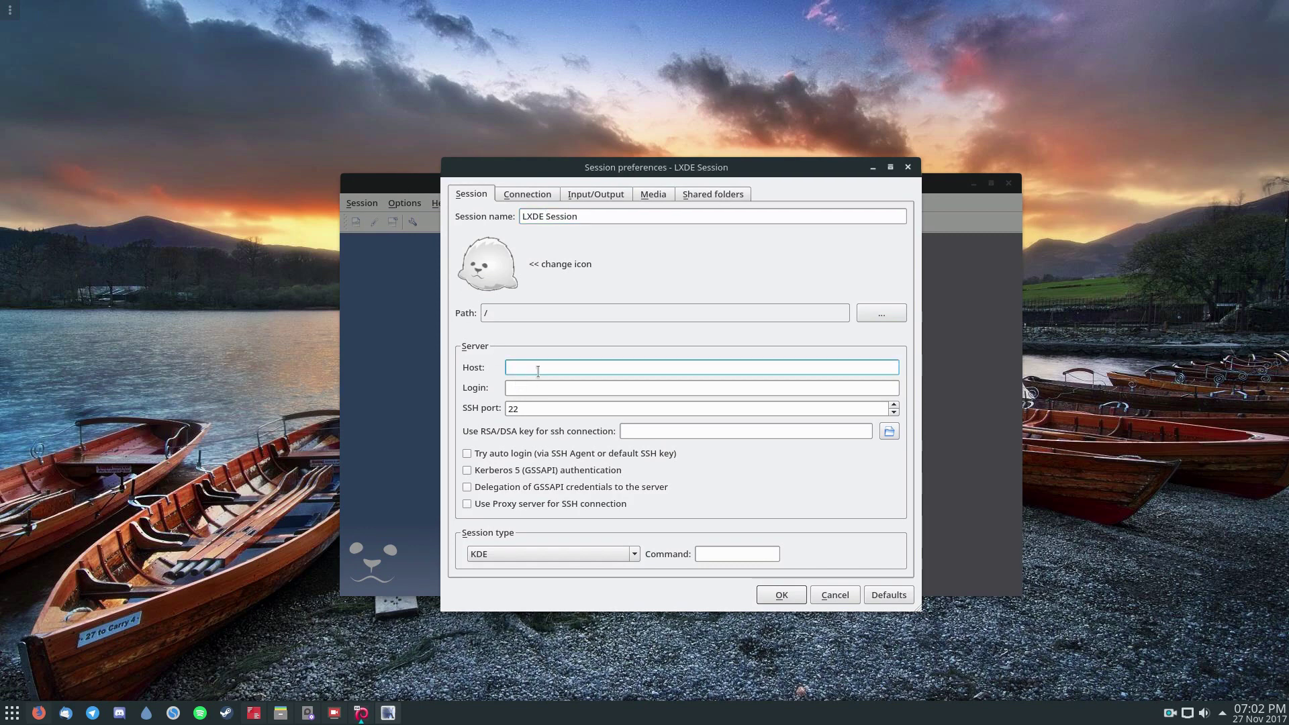
type("localhost")
double_click(538, 372)
- Paste the terminal's hostname into the Host field, then replace it with 'localhost' again
left_click(254, 713)
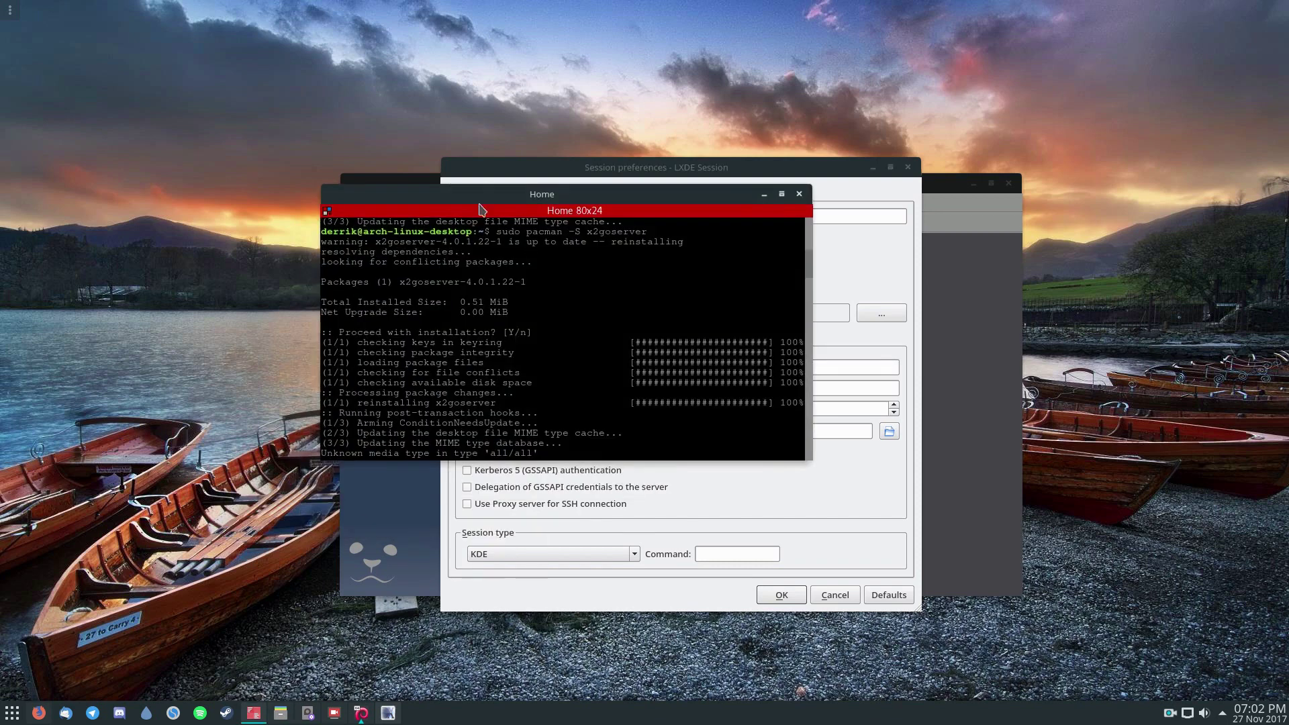
left_click_drag(472, 232, 366, 239)
right_click(366, 240)
left_click(396, 248)
left_click(340, 364)
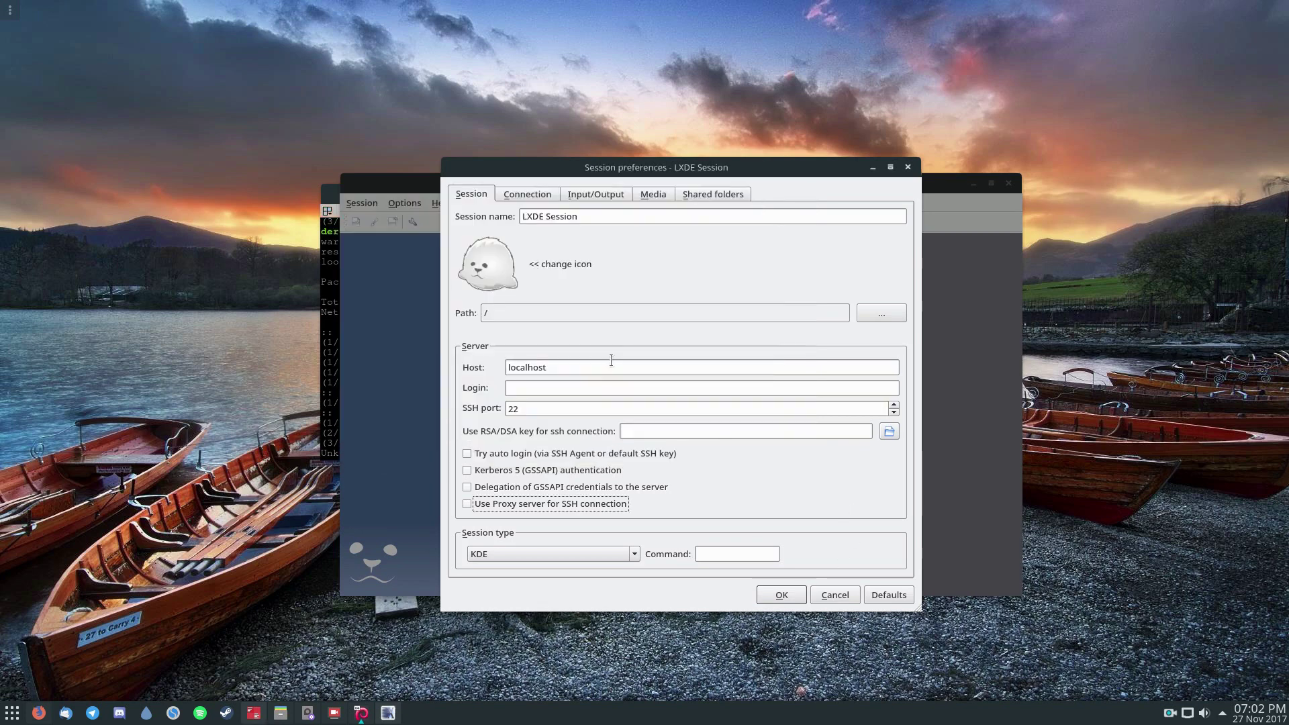
key("ctrl+v")
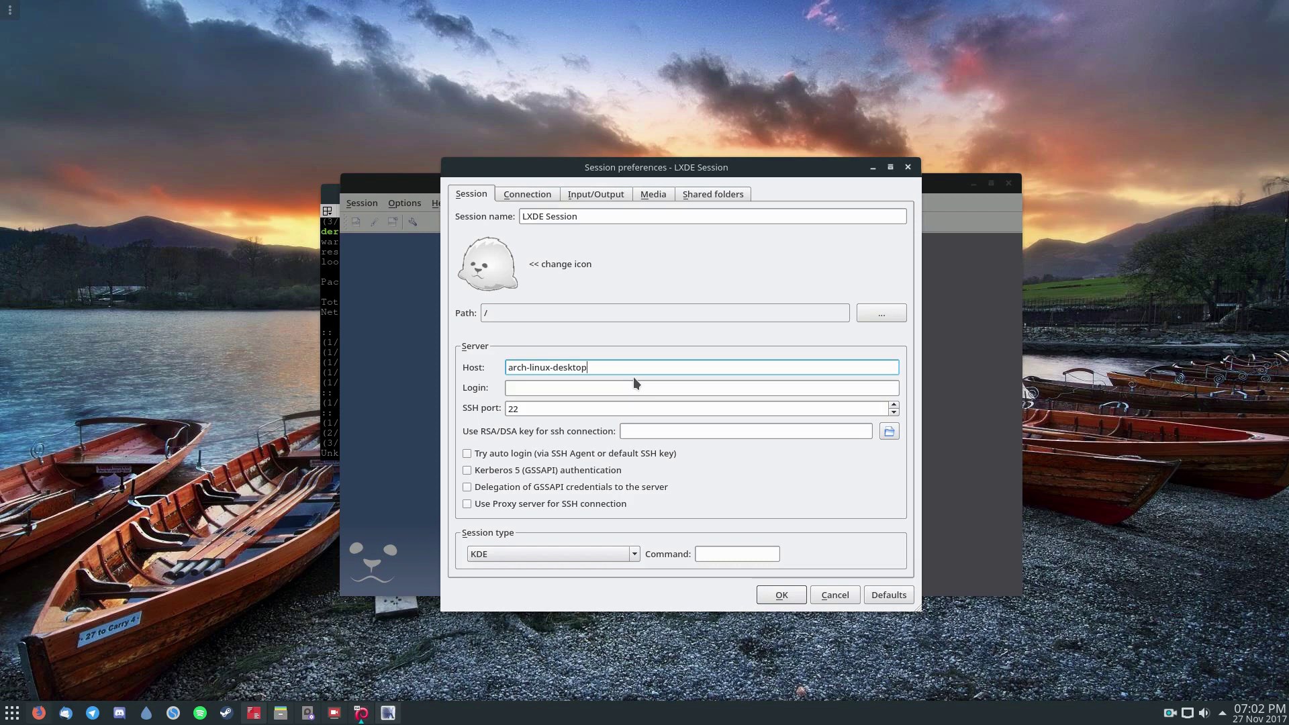
key("ctrl+a")
key("BackSpace")
type("localhost")
- Enter the login name, choose LXDE as session type, and open the icon picture chooser
left_click(622, 387)
left_click(333, 198)
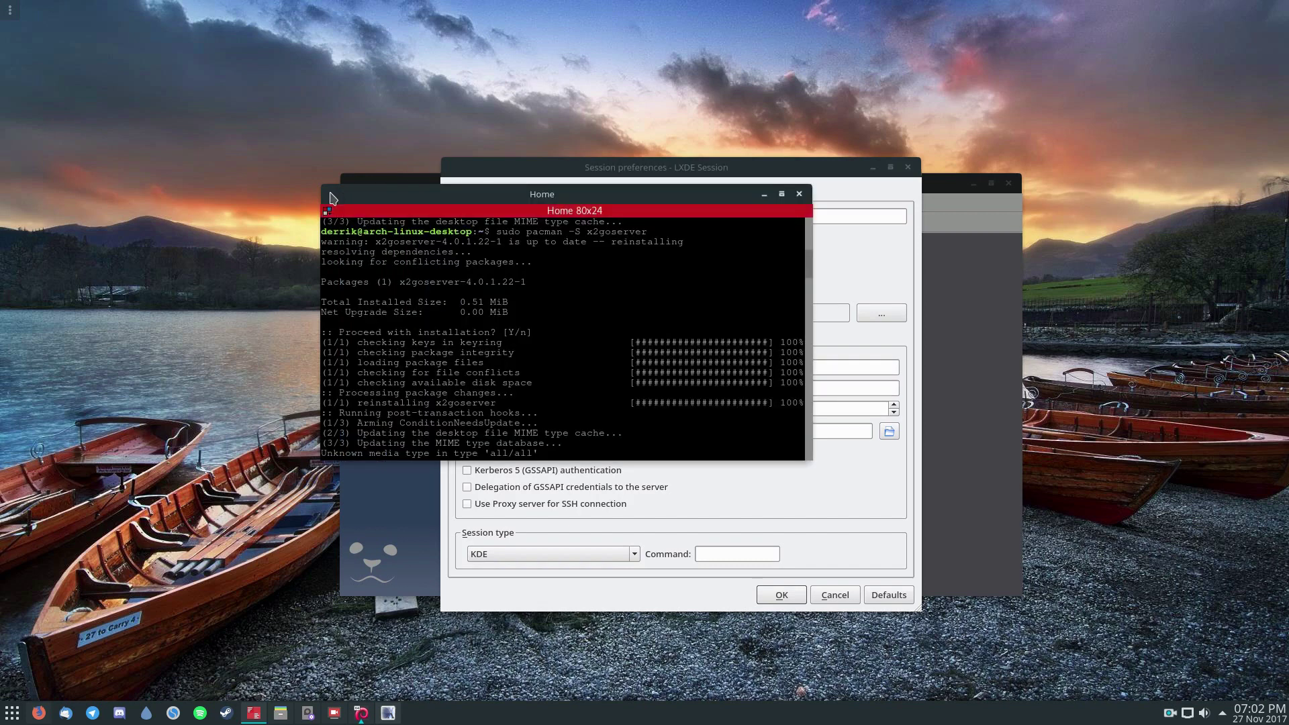
left_click_drag(384, 210, 198, 98)
left_click(541, 383)
type("derrik")
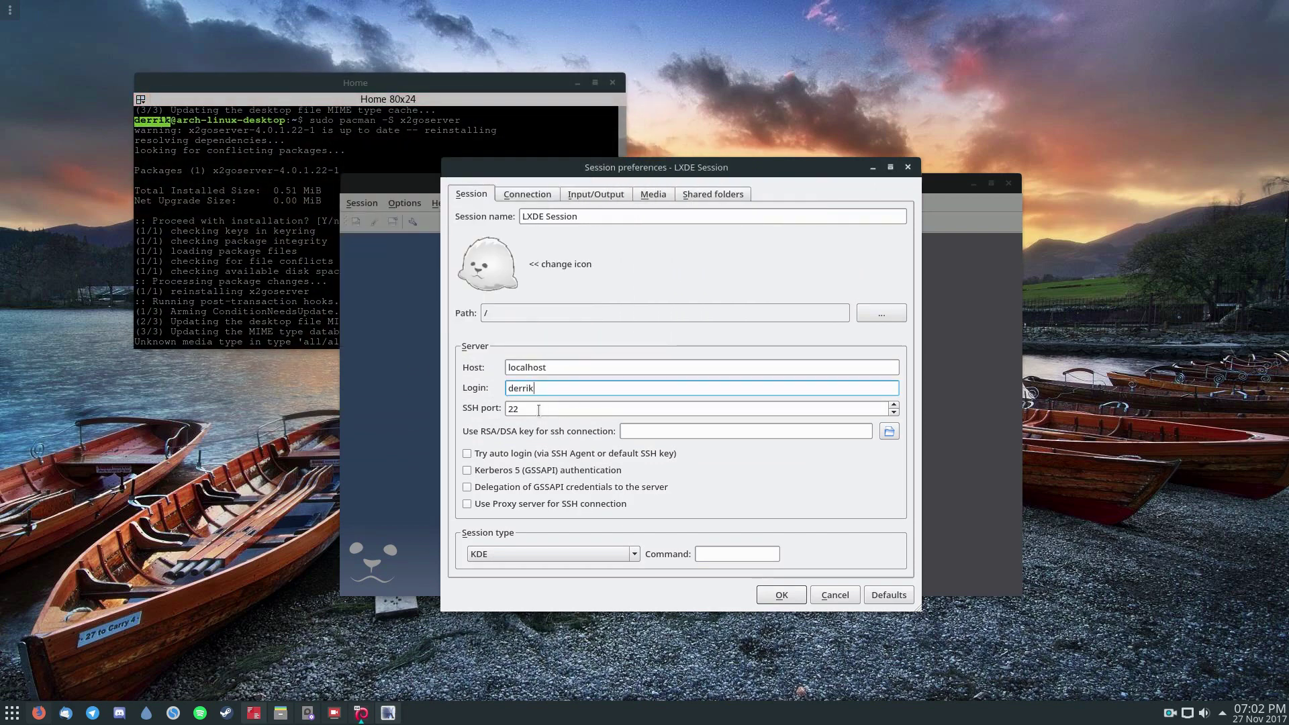
left_click(539, 410)
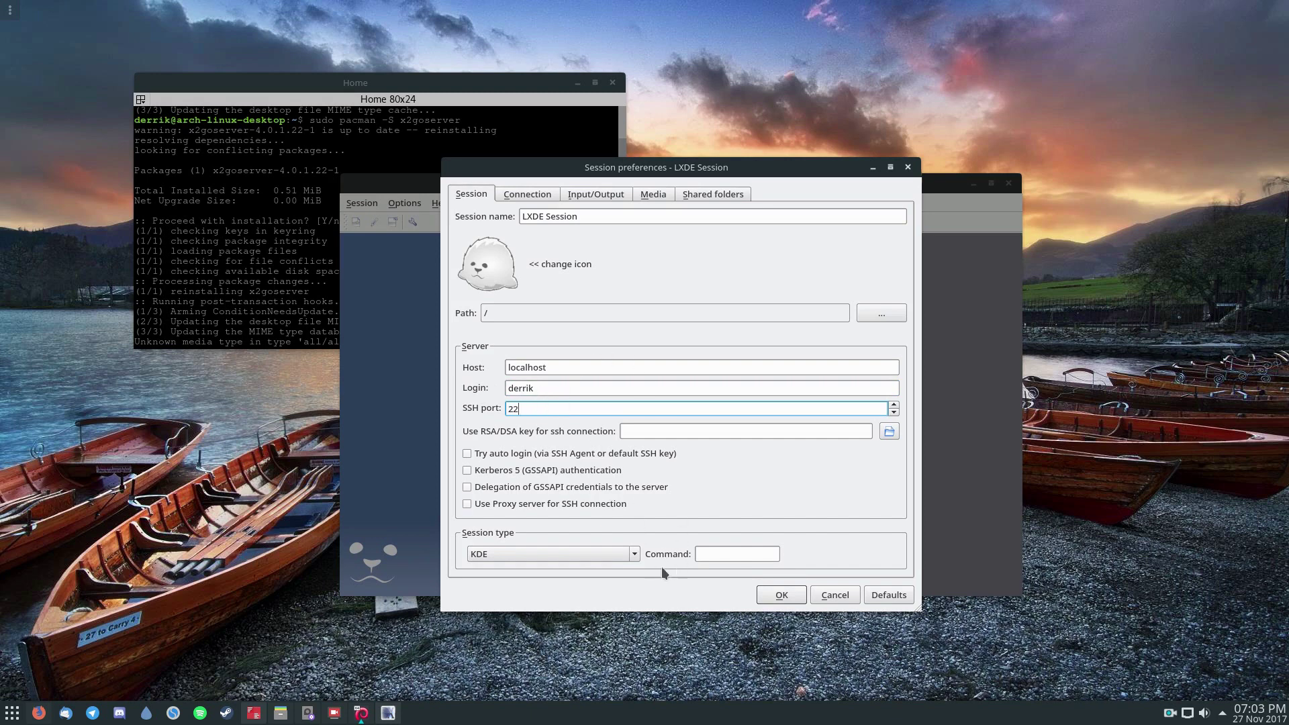
left_click(633, 555)
left_click(547, 594)
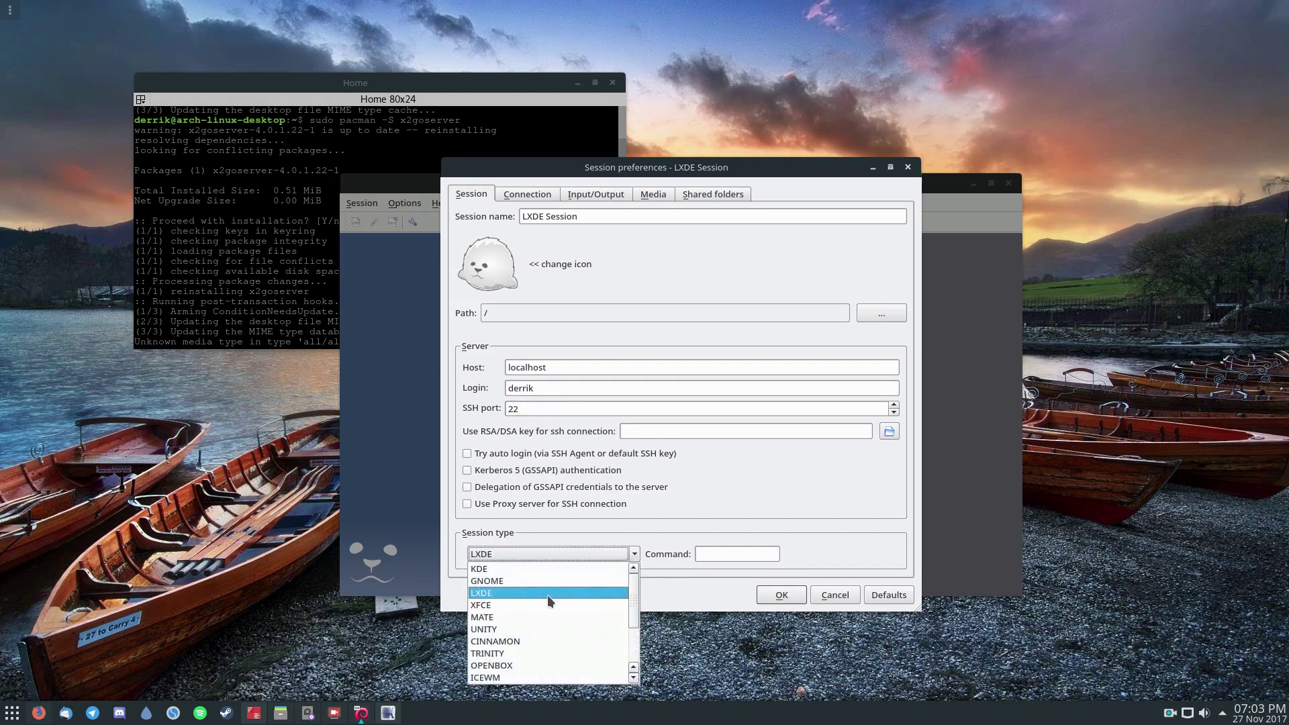
left_click(484, 266)
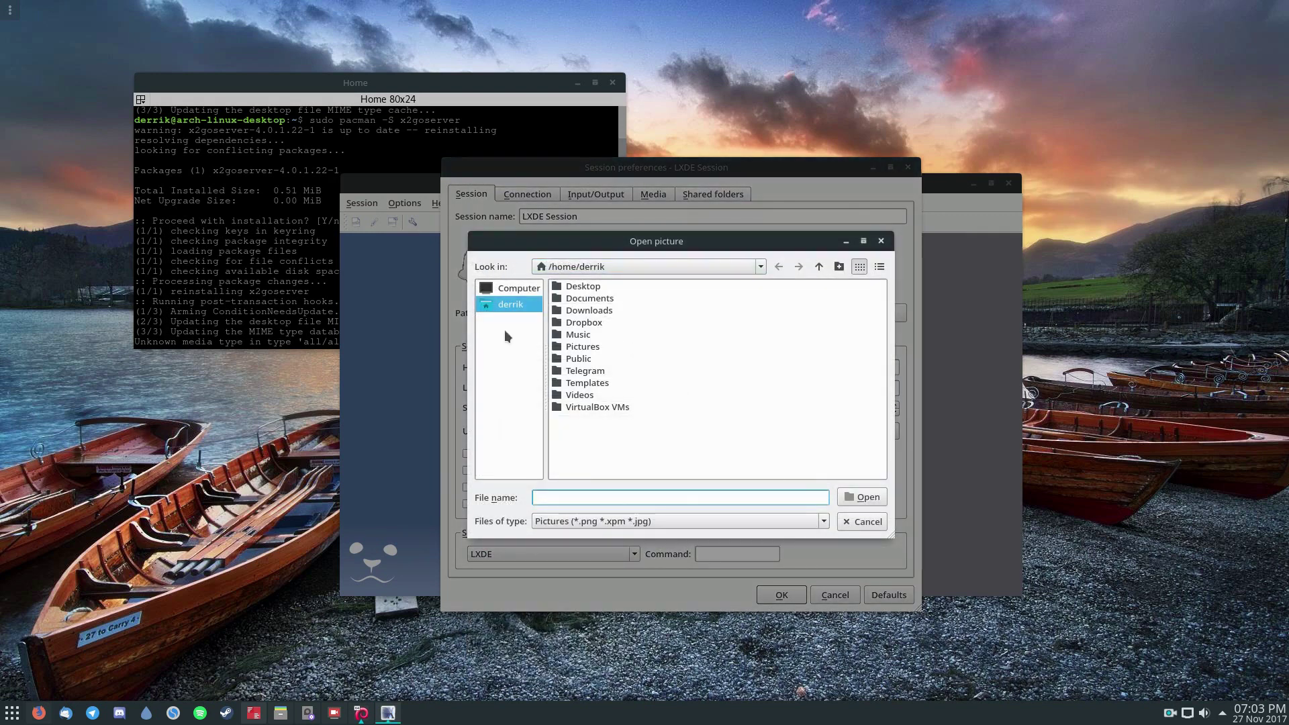
- Cancel the icon picture dialog and reposition the terminal beside the session preferences
left_click(861, 527)
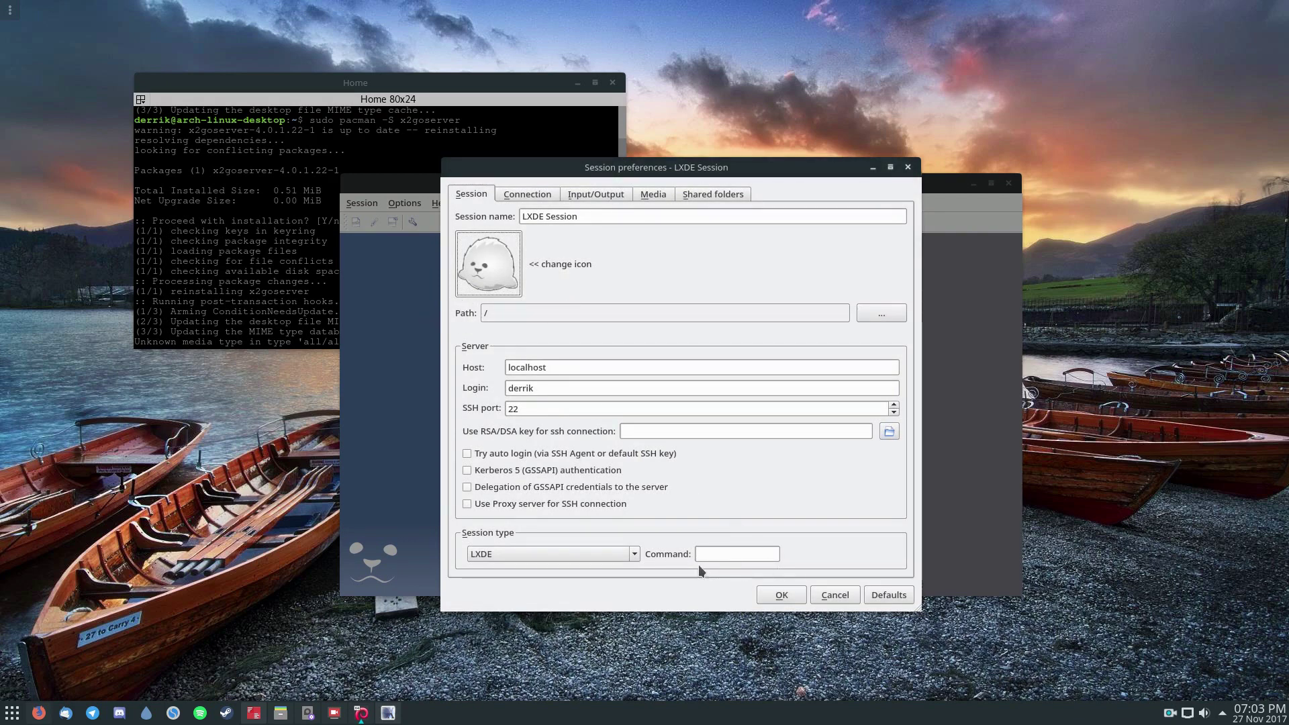
left_click(272, 245)
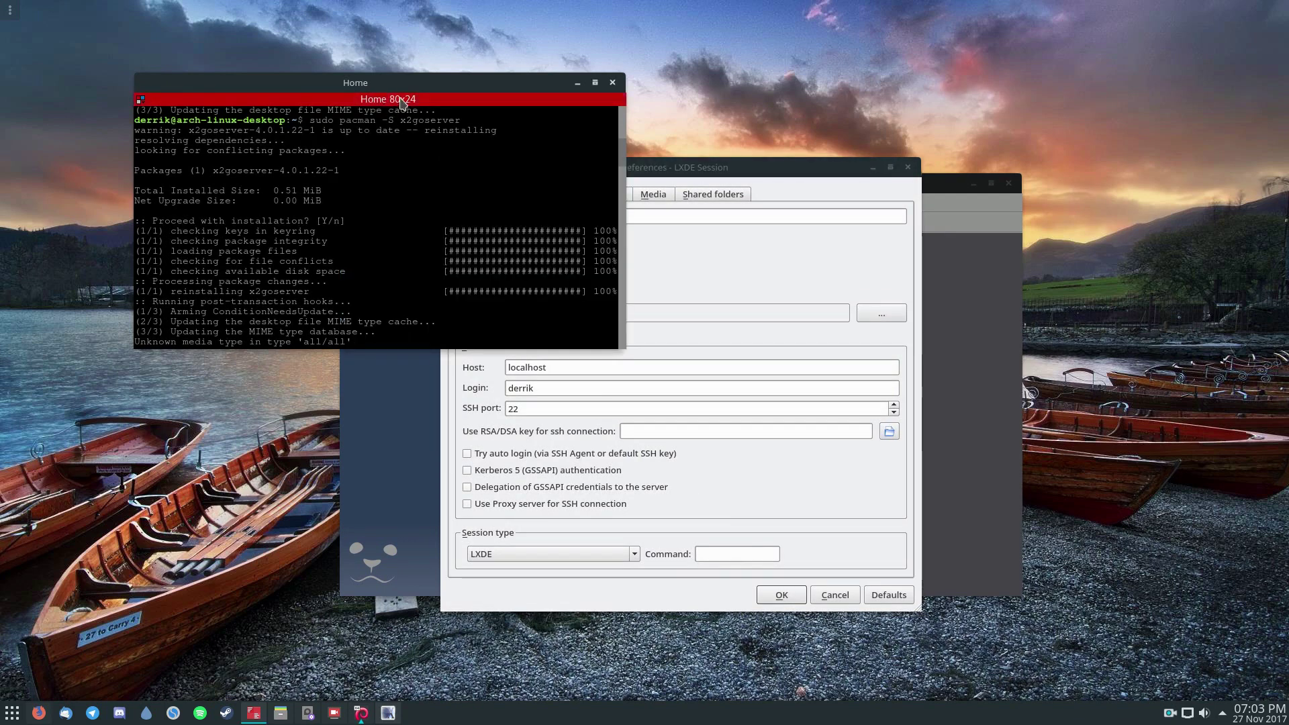
left_click_drag(401, 101, 931, 234)
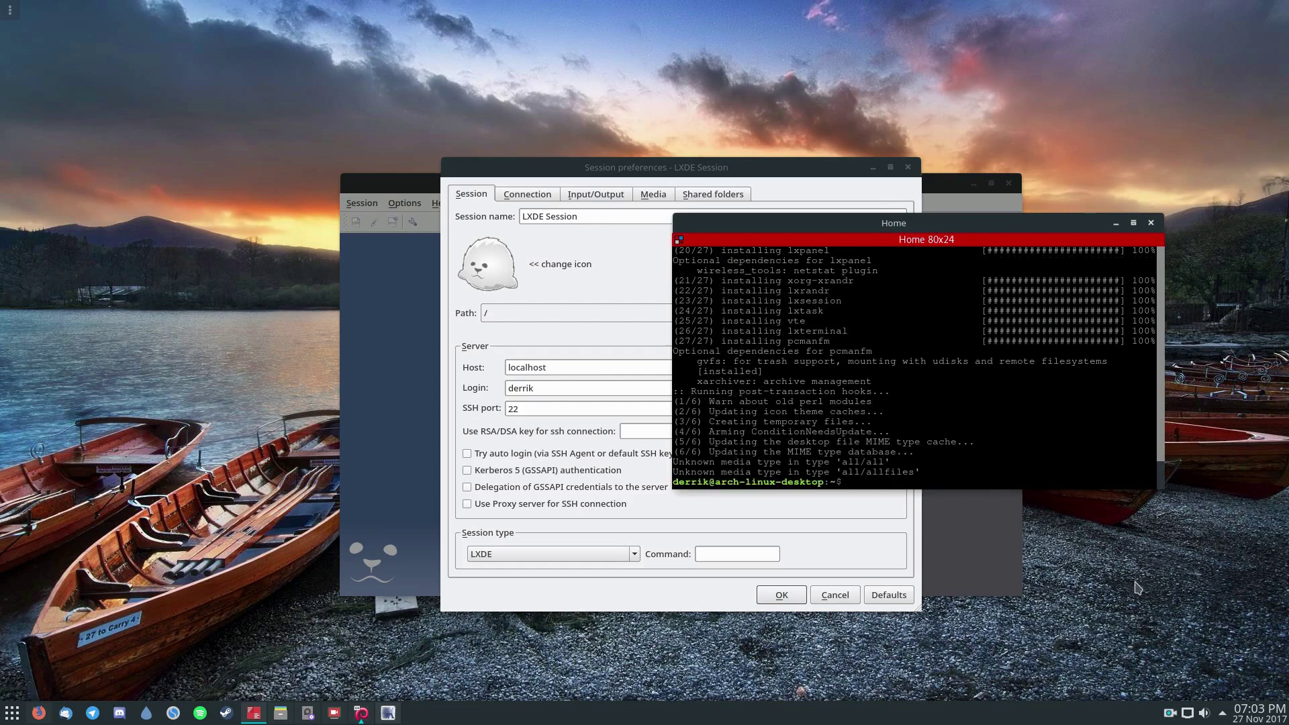
left_click_drag(737, 222, 633, 194)
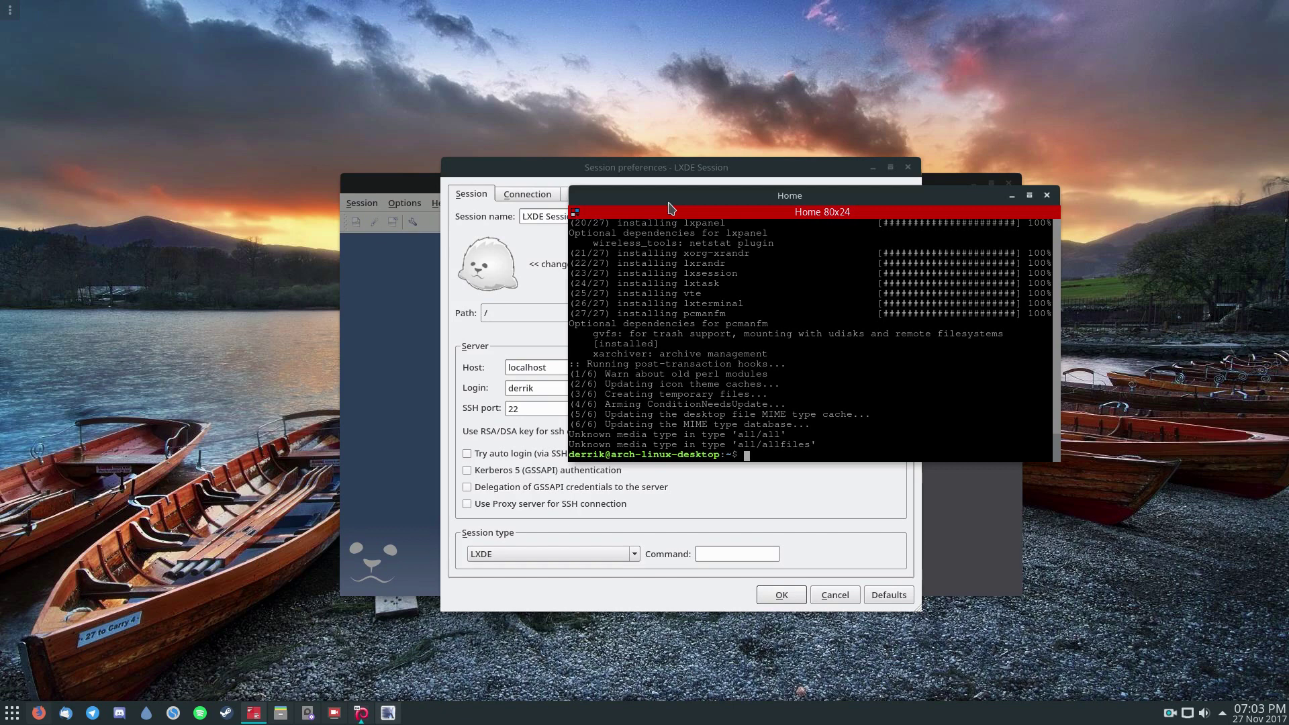
- Run clear, then 'rm -rf ~/.ssh', then clear again in the terminal
type("clear")
key("Return")
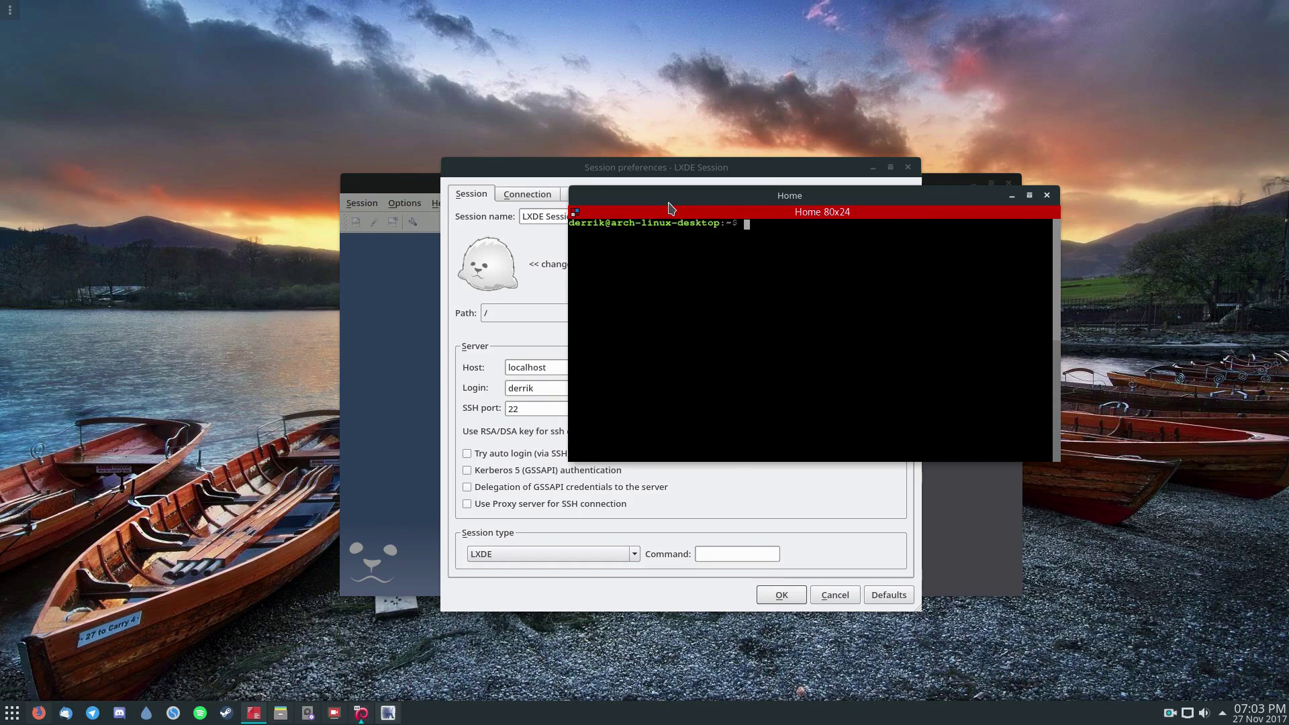
type("rm ~/.ssh")
key("Left")
key("Left")
key("Left")
key("Left")
key("Left")
key("Left")
type("-rf")
key("Return")
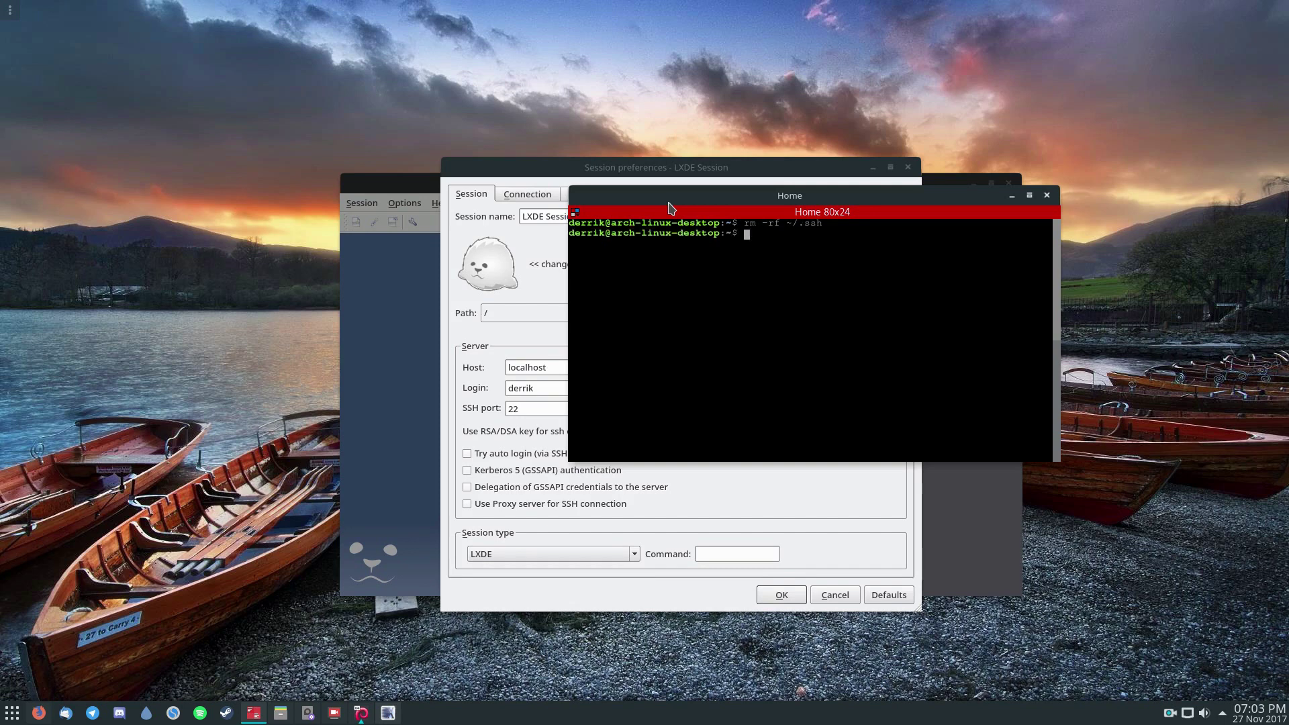
type("clear")
key("Return")
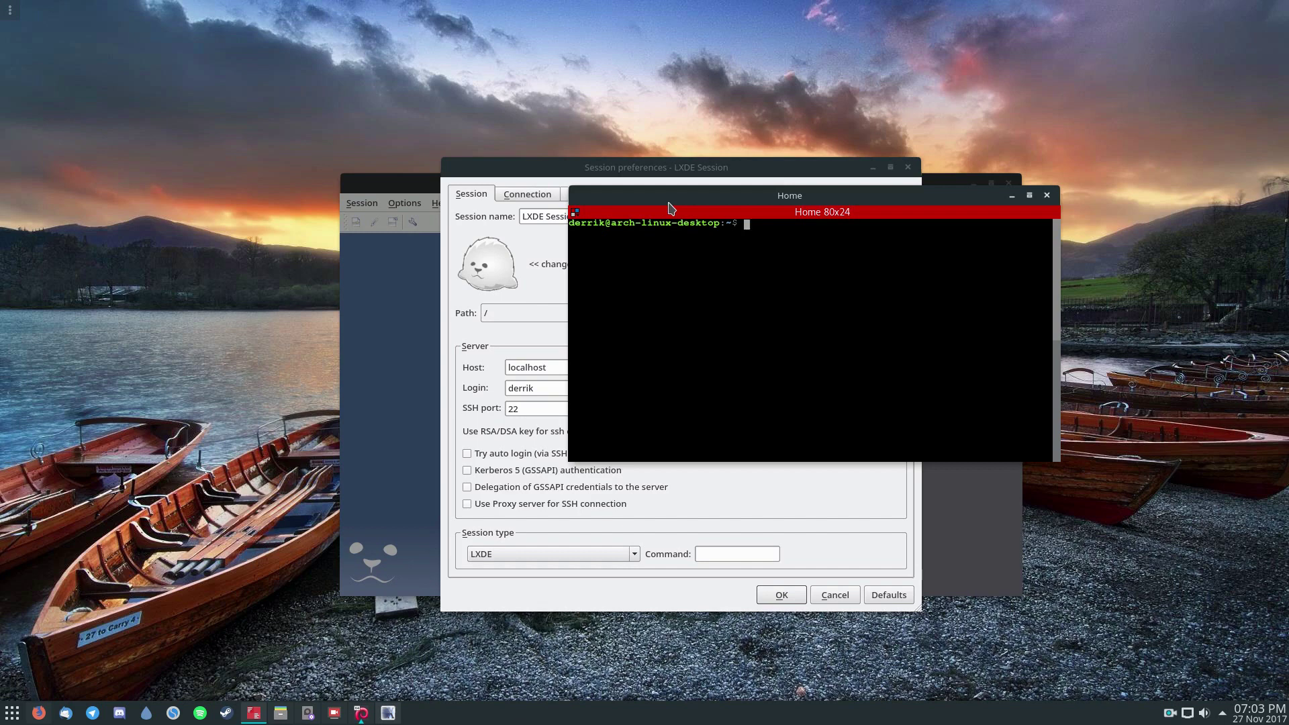
- SSH into localhost as the user, accept the host key with 'yes', and log in with the password
type("ssh derrik@localhost")
key("Return")
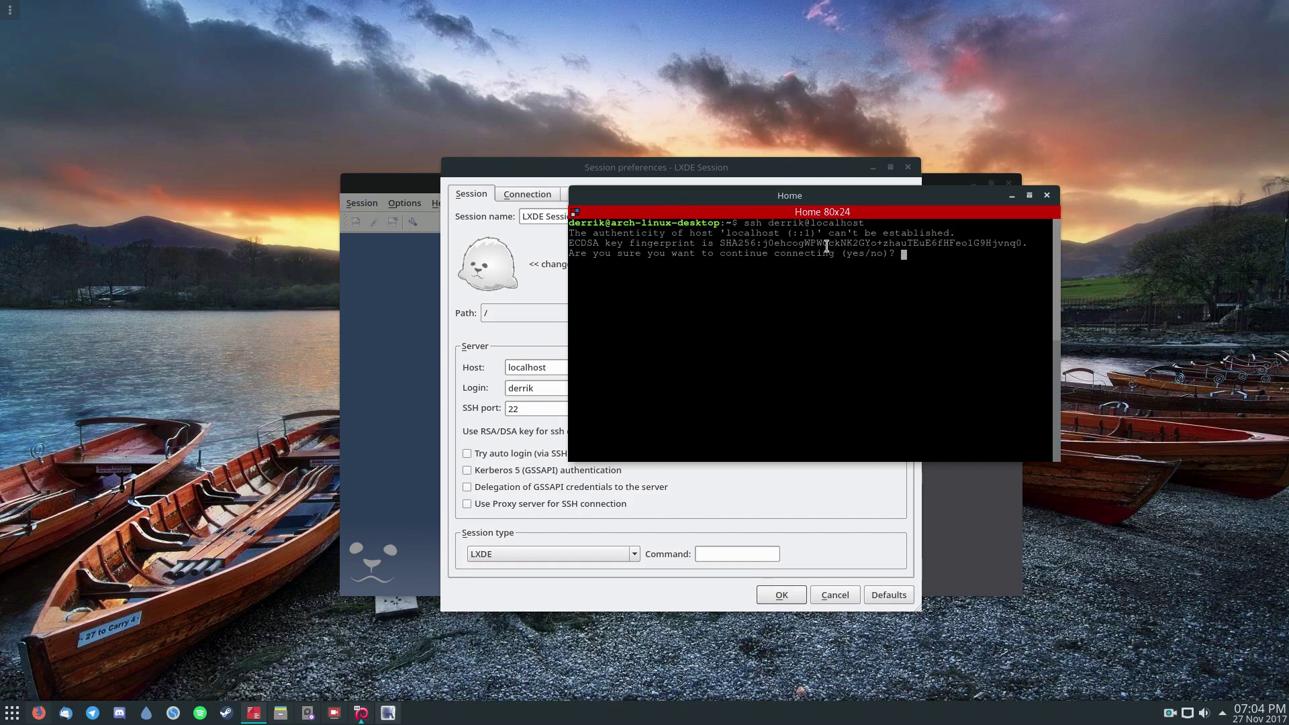
left_click_drag(835, 254, 567, 233)
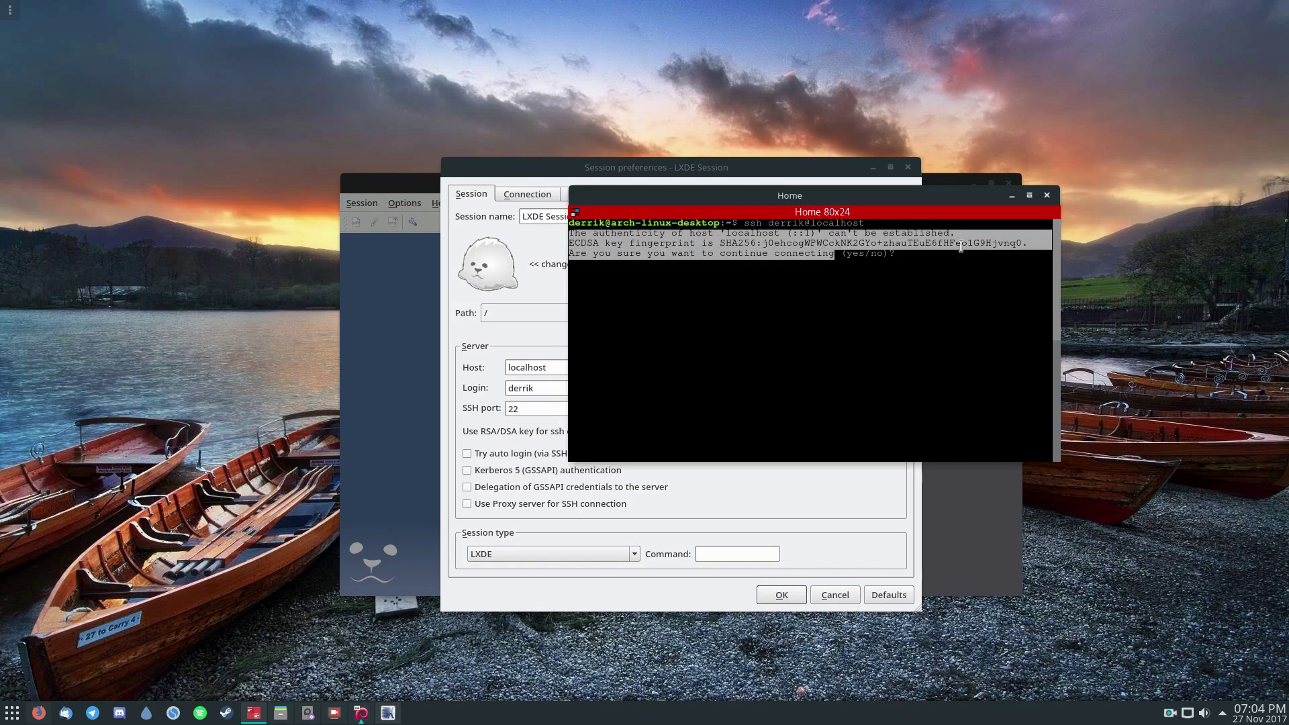
type("yes")
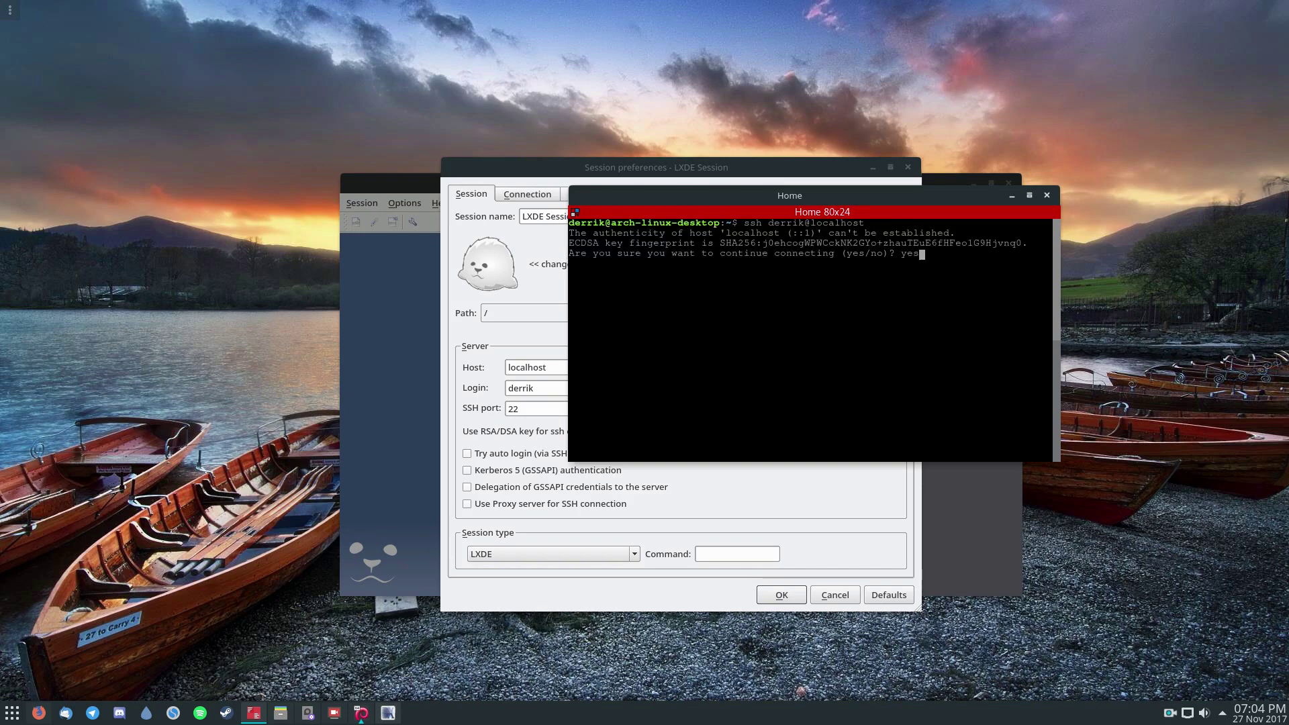
key("Return")
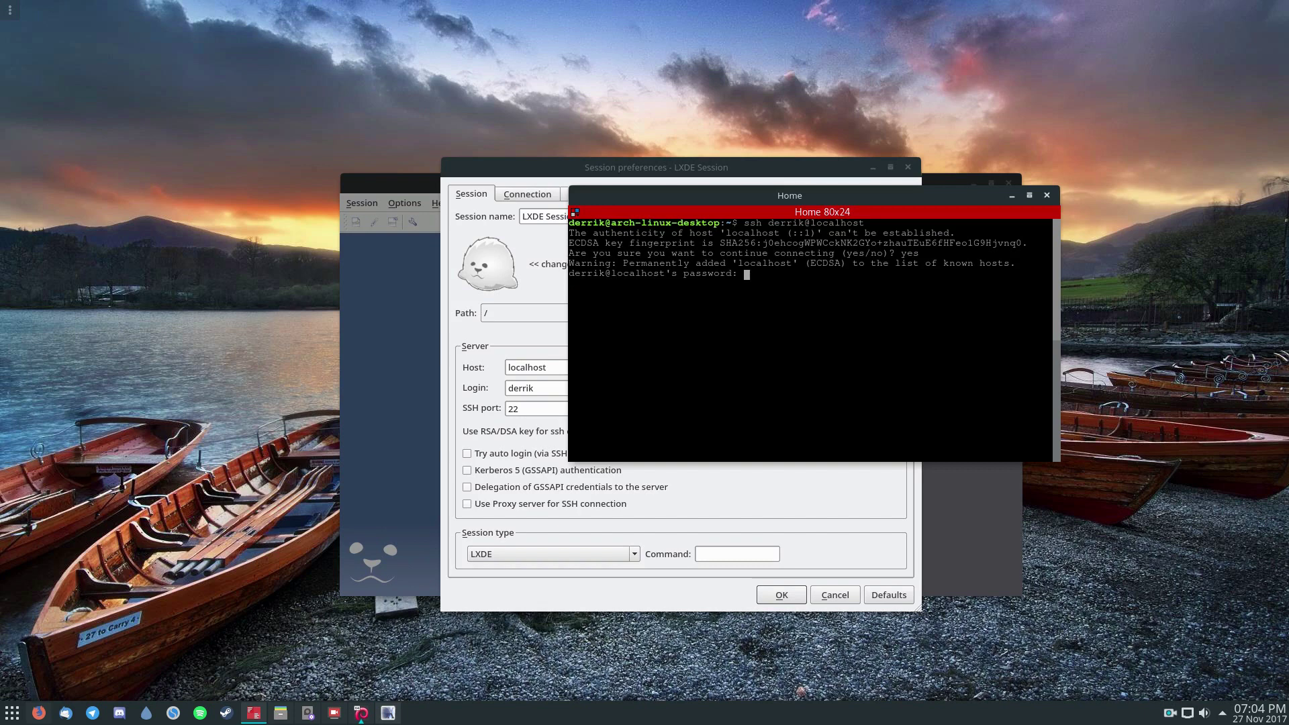
key("Return")
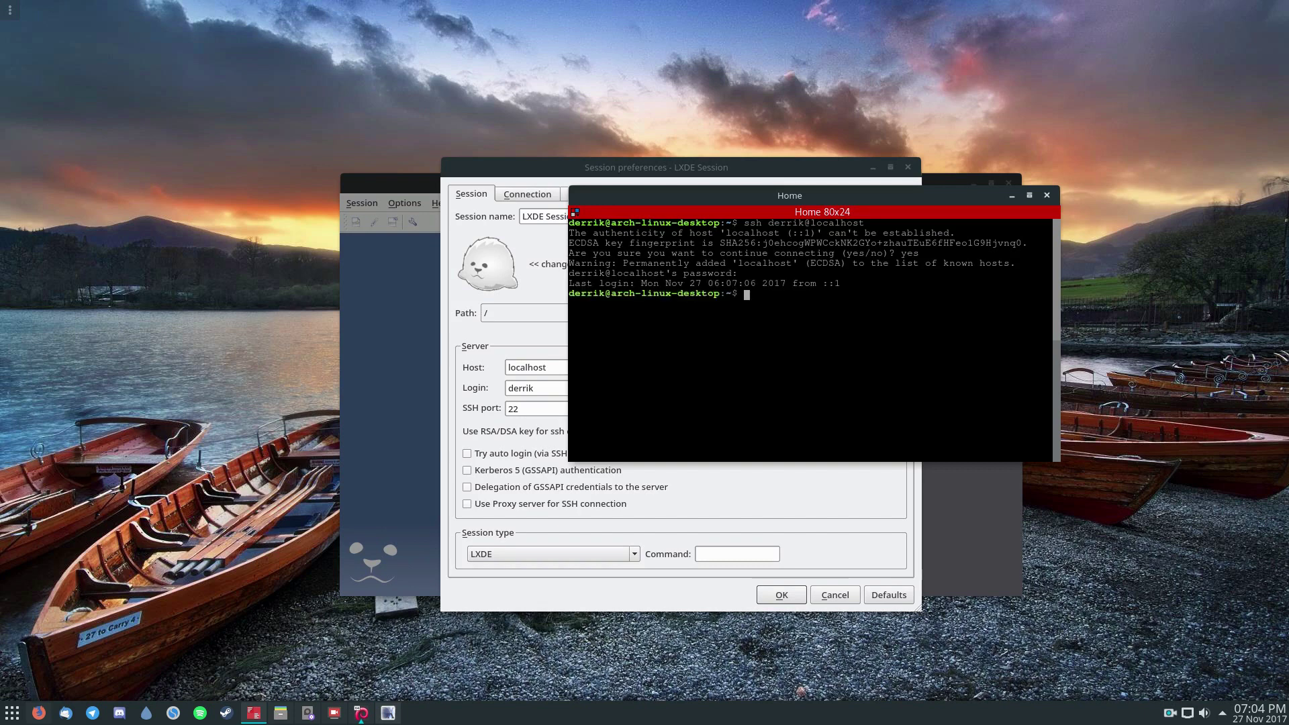
- Discard a partly typed ~/.ssh path and run 'exit' to close the SSH connection
type("~//")
key("BackSpace")
type(".ssh")
key("BackSpace")
key("BackSpace")
key("BackSpace")
key("BackSpace")
key("BackSpace")
key("BackSpace")
type("exit")
key("Return")
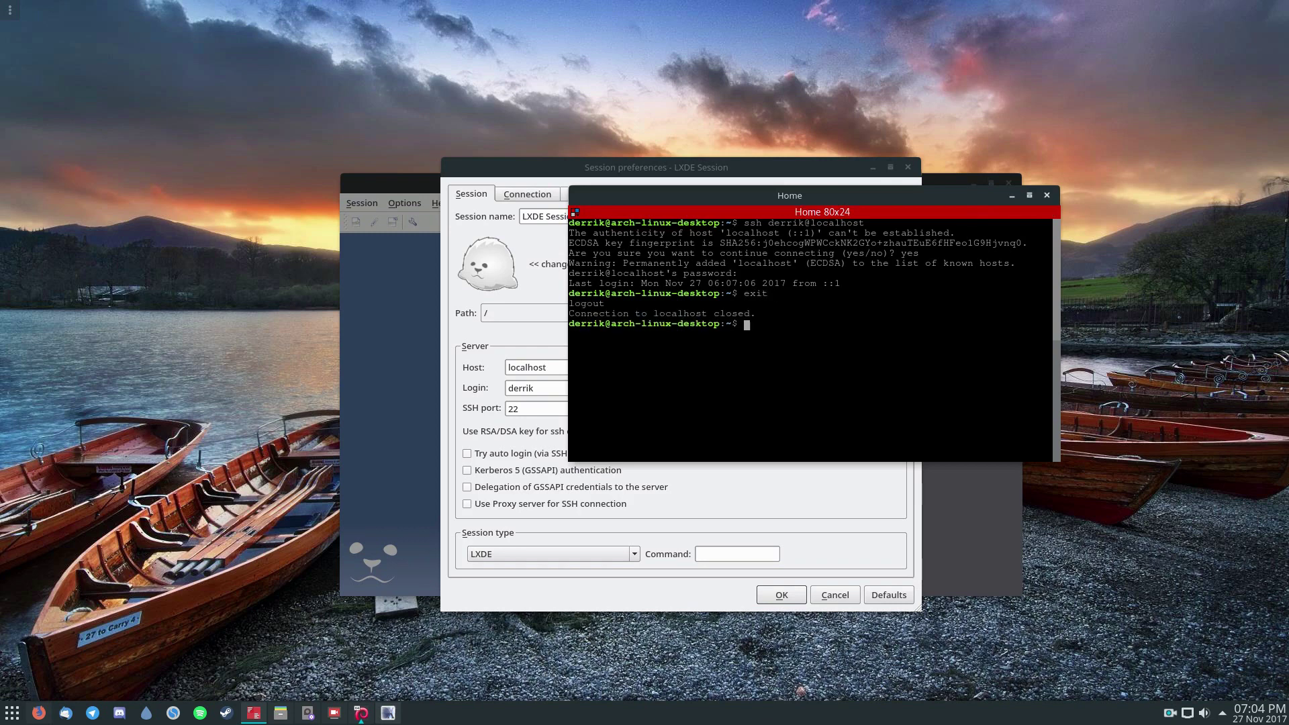
- Save the LXDE Session preferences and start the session, submitting the password
left_click(1012, 196)
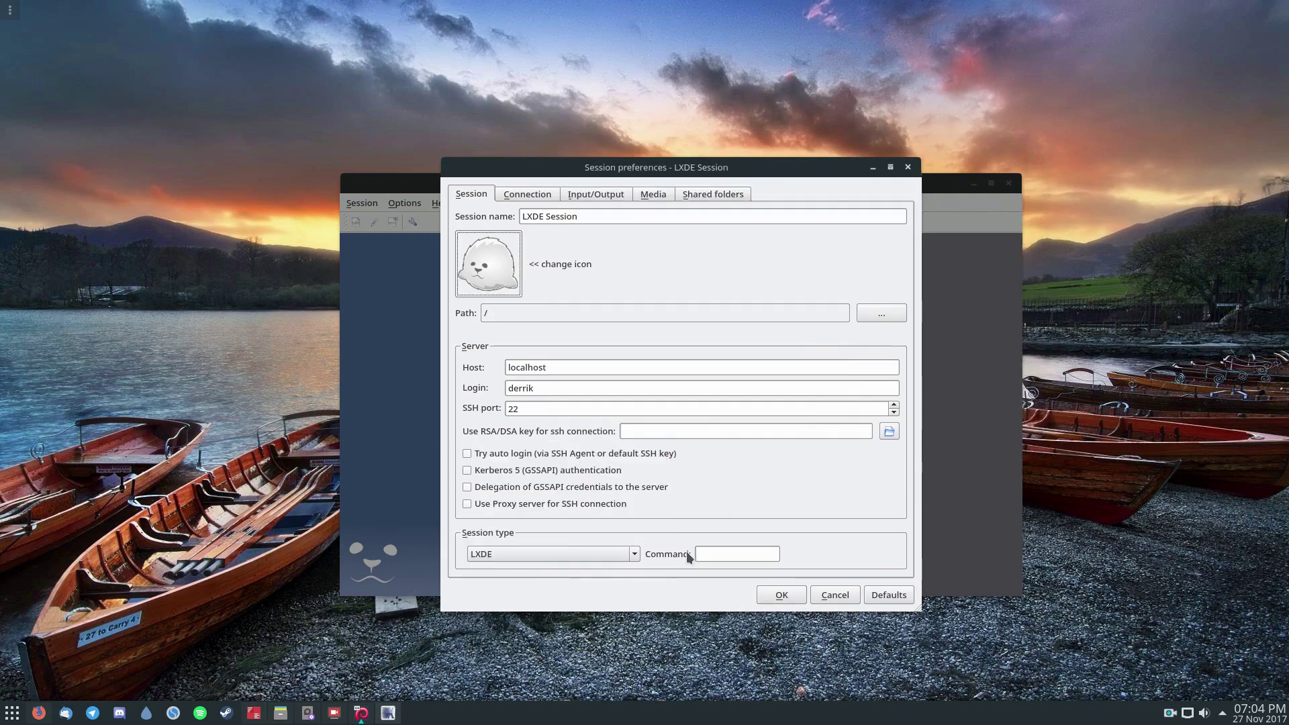
left_click(782, 595)
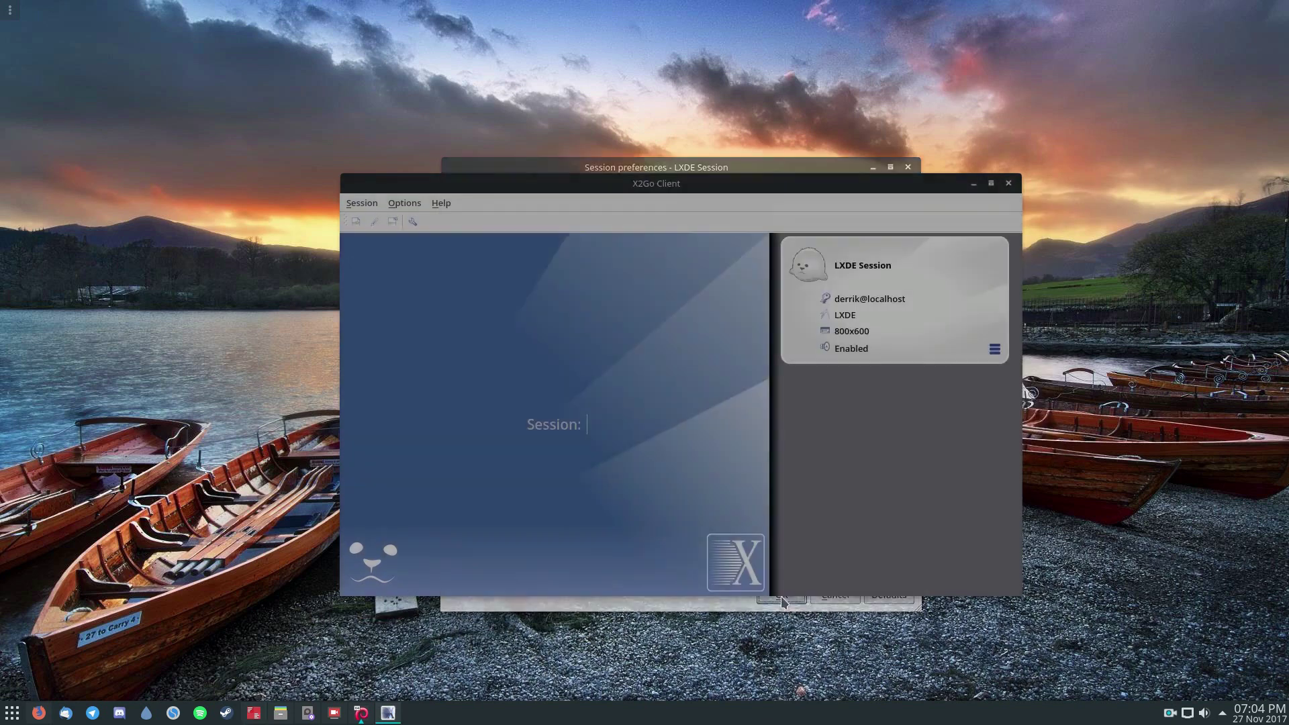
left_click(864, 269)
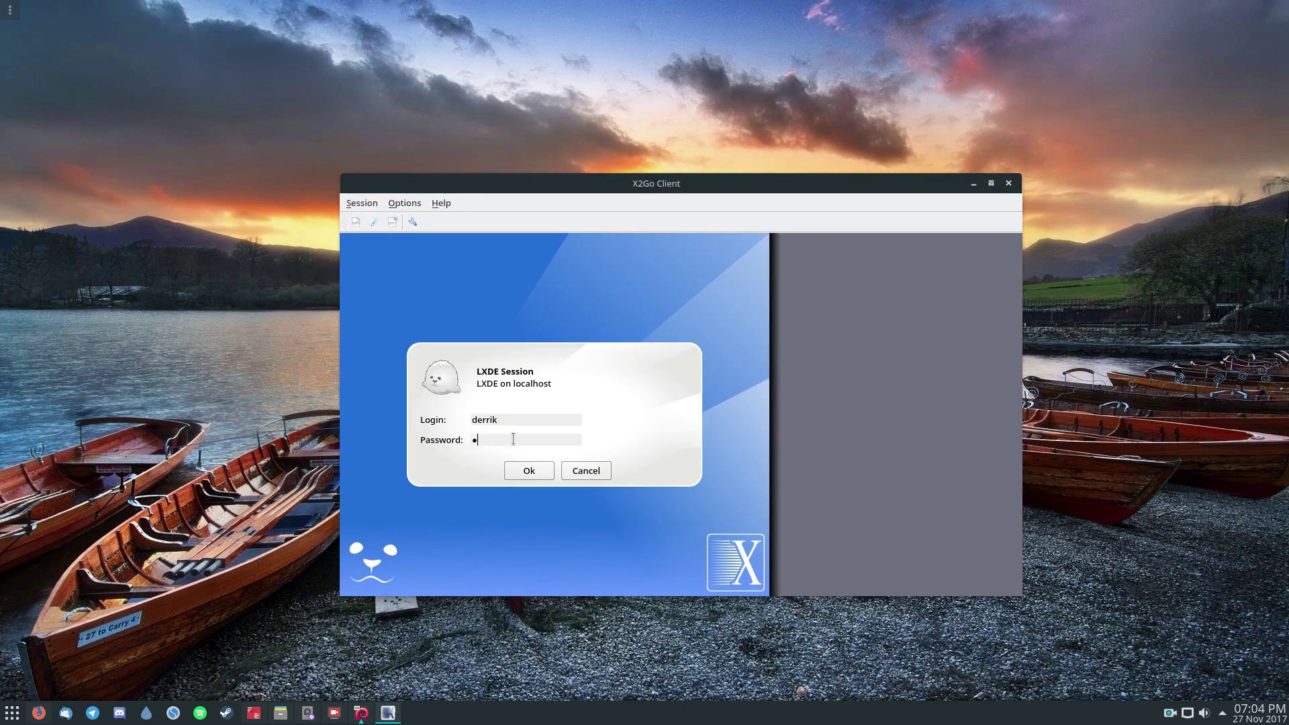
key("Return")
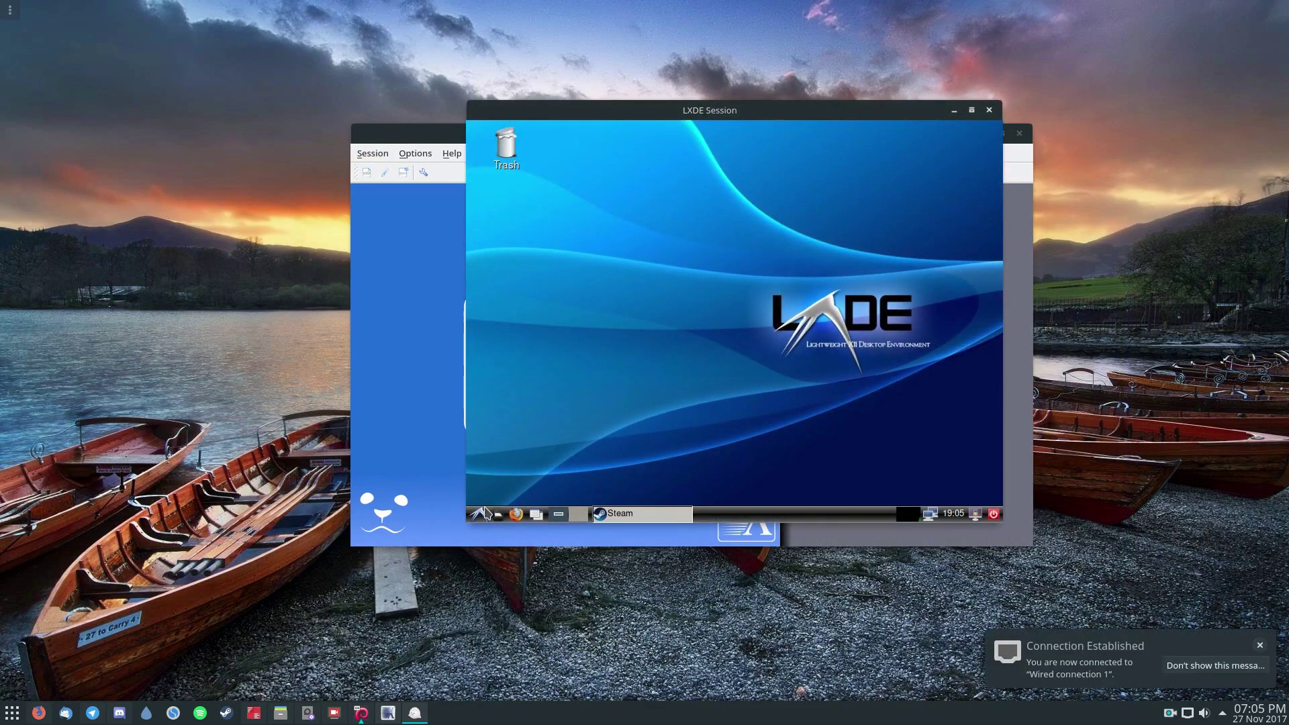
- Shrink and minimize the Steam window, then quit Steam from its taskbar entry
left_click(477, 514)
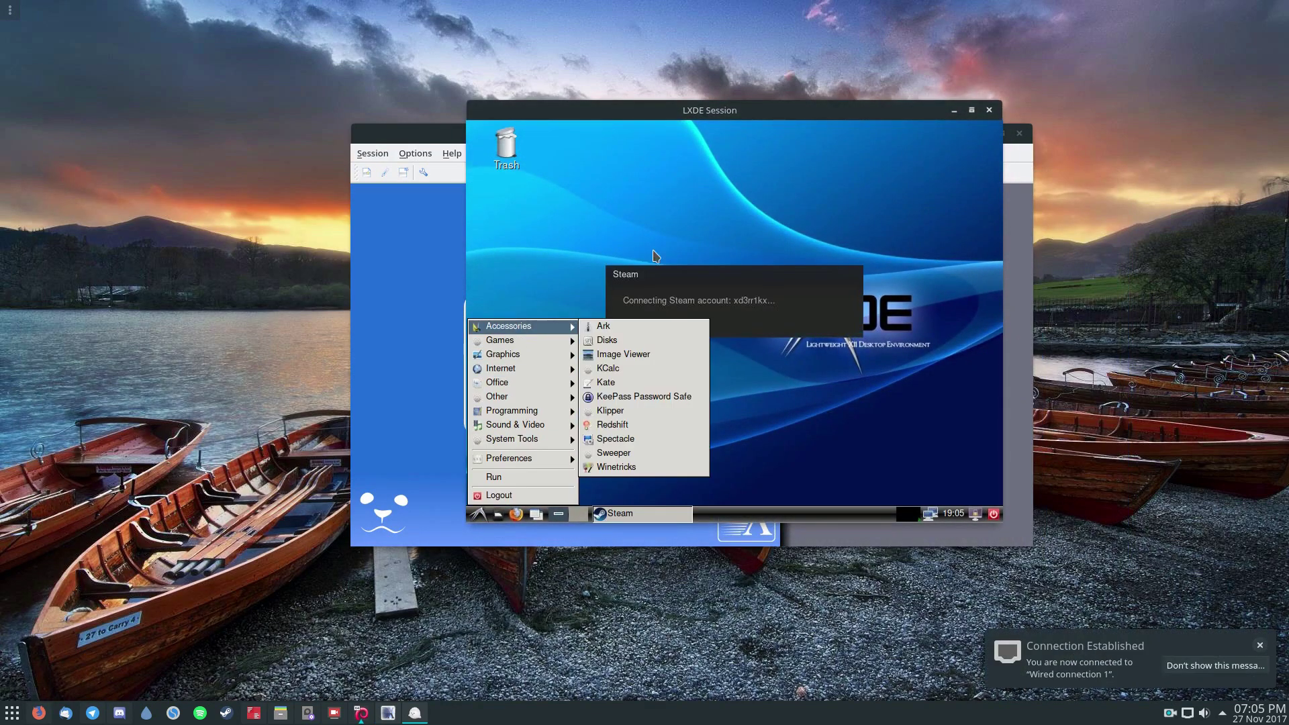
left_click(669, 273)
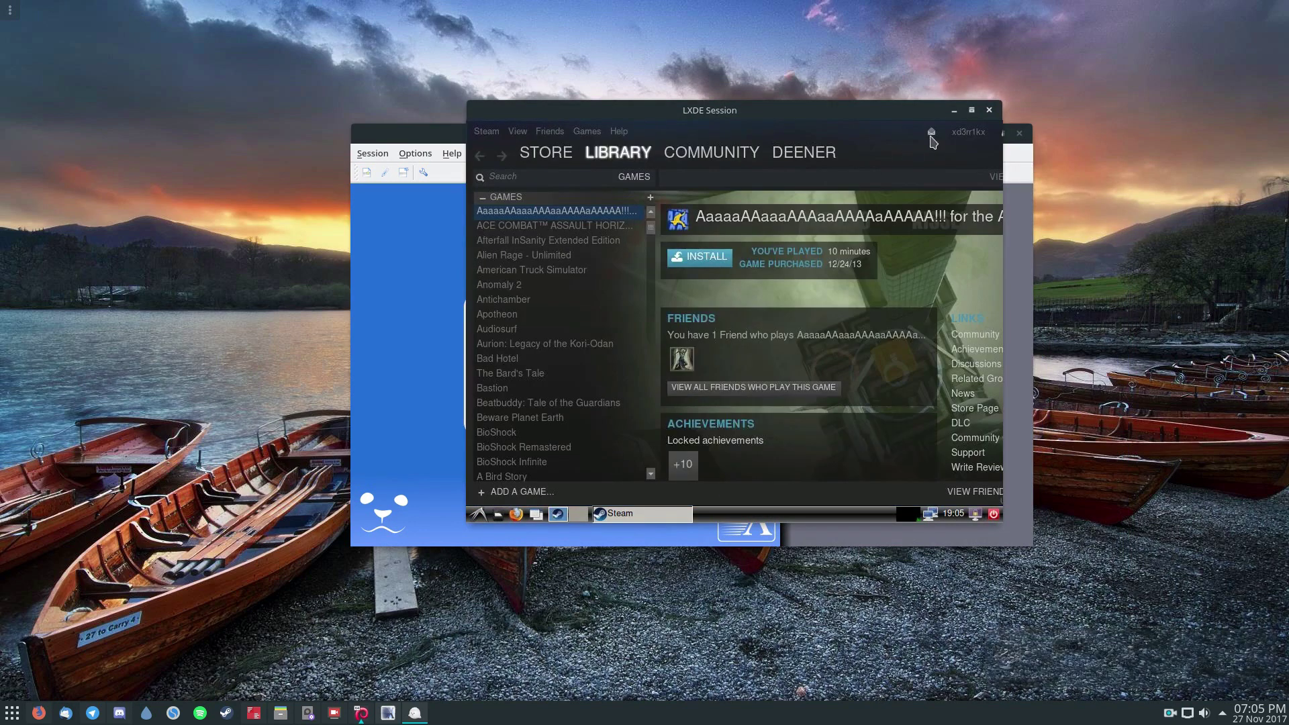
left_click(968, 131)
double_click(864, 151)
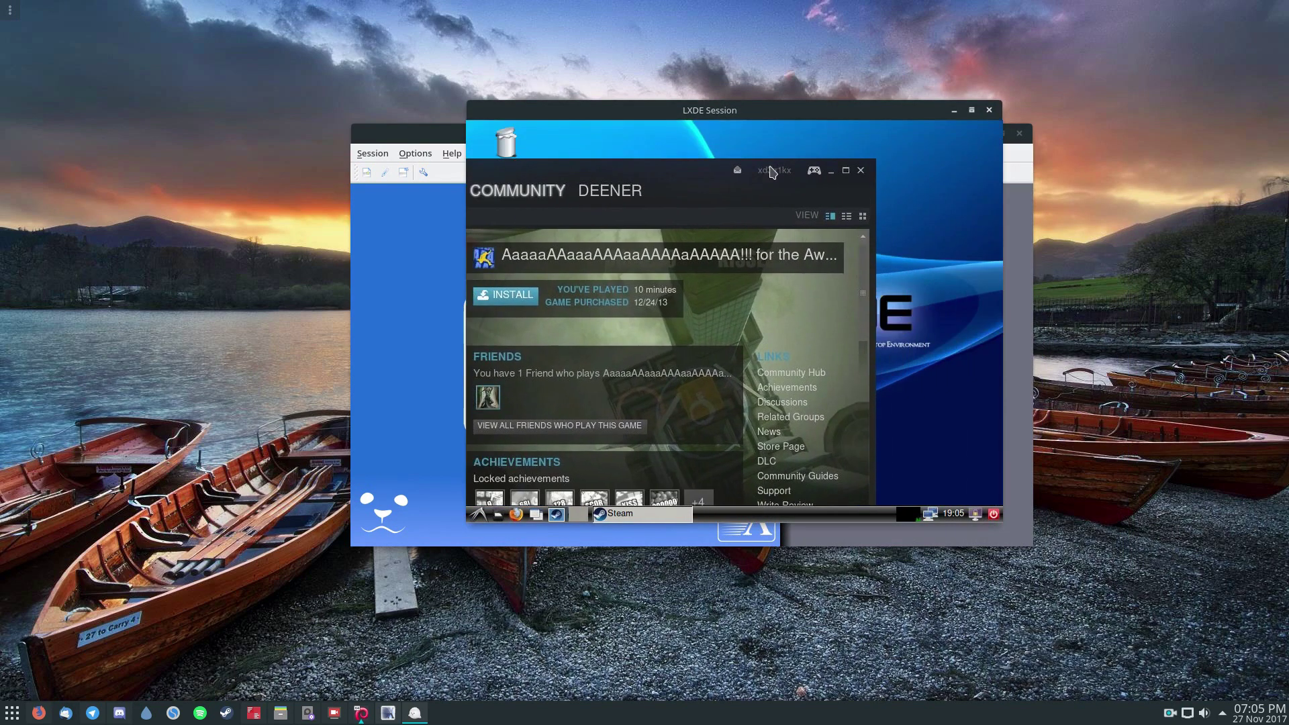
left_click(833, 179)
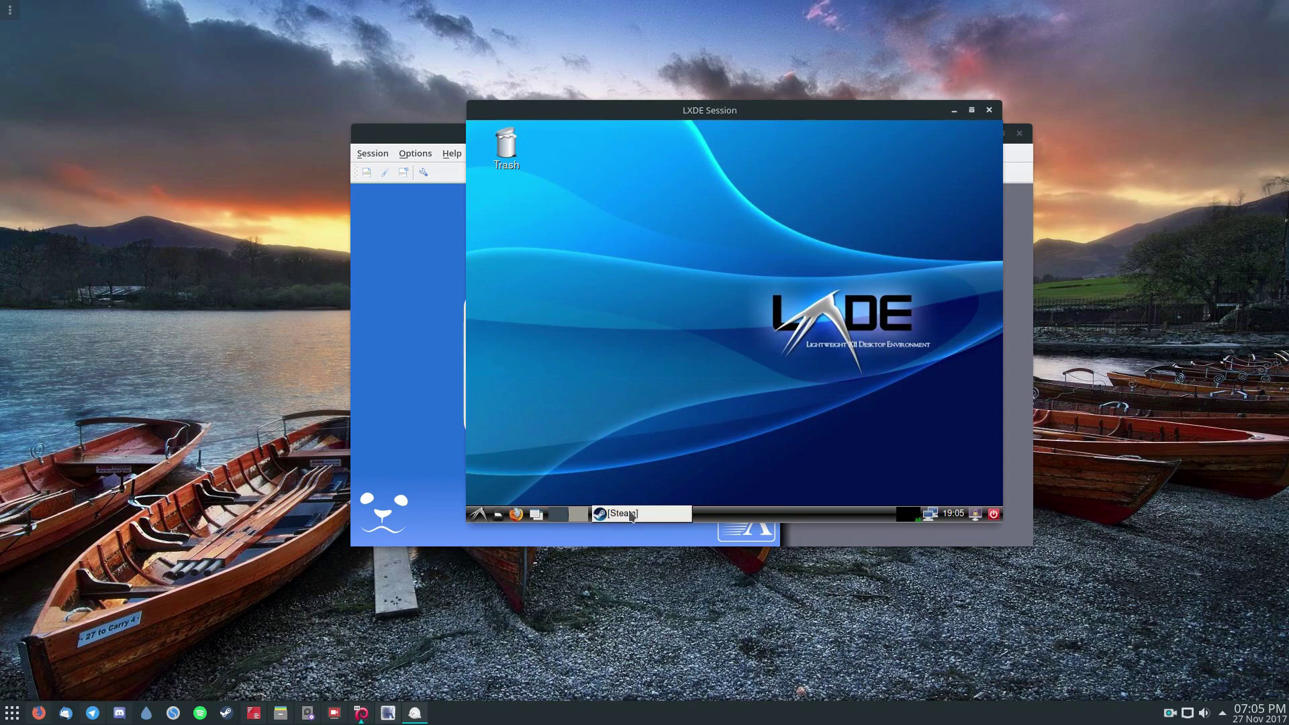
right_click(631, 514)
left_click(650, 504)
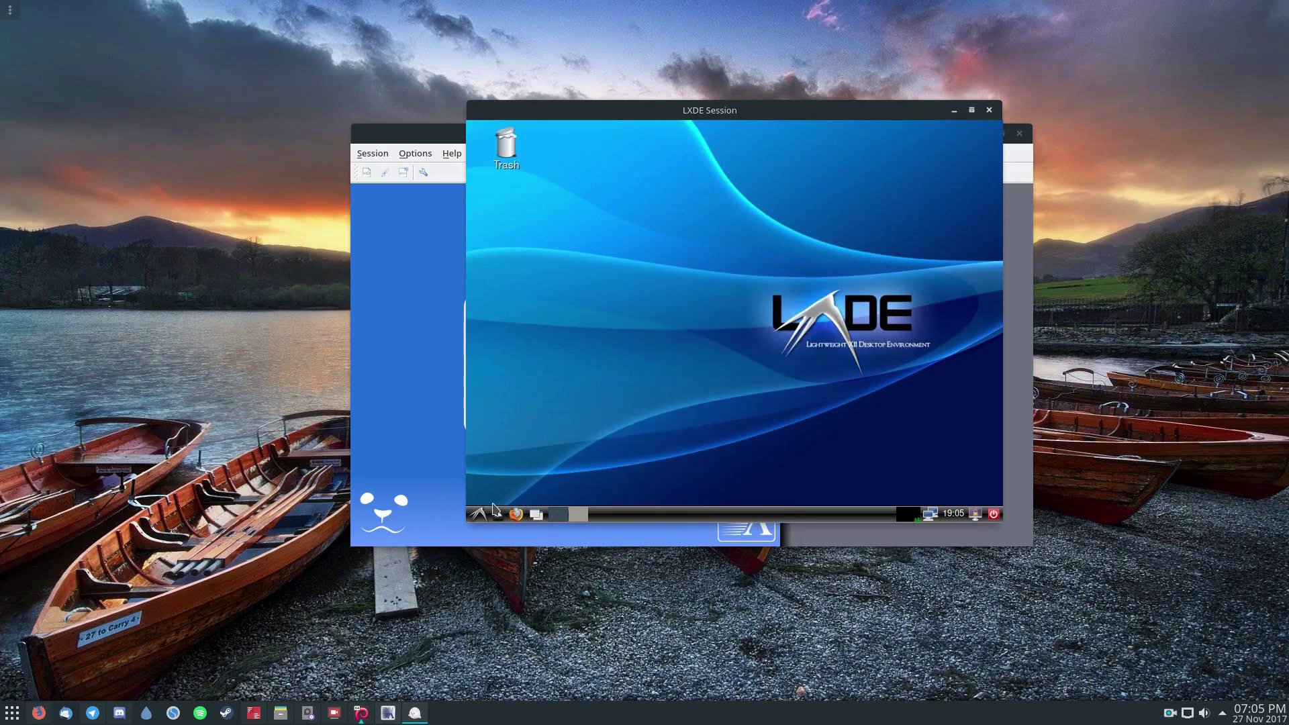
- Open two home-folder file manager windows and move the session window up-left
left_click(497, 514)
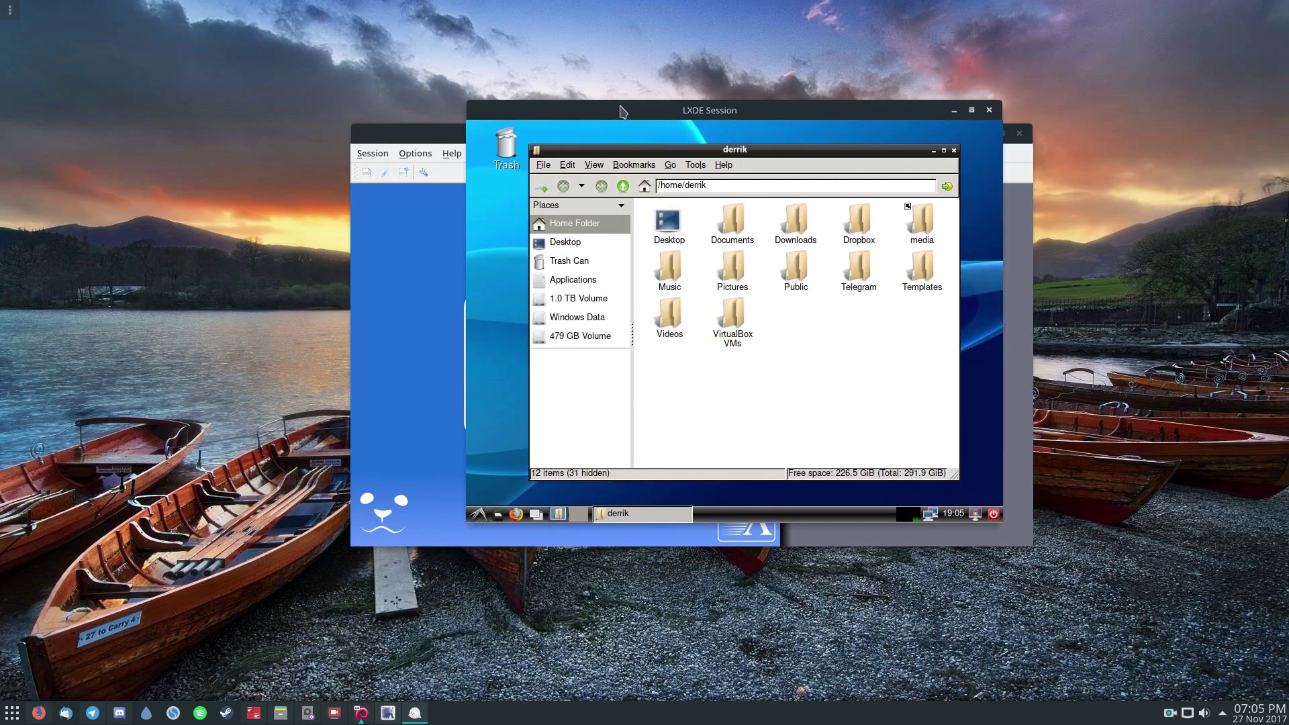
left_click_drag(622, 110, 556, 58)
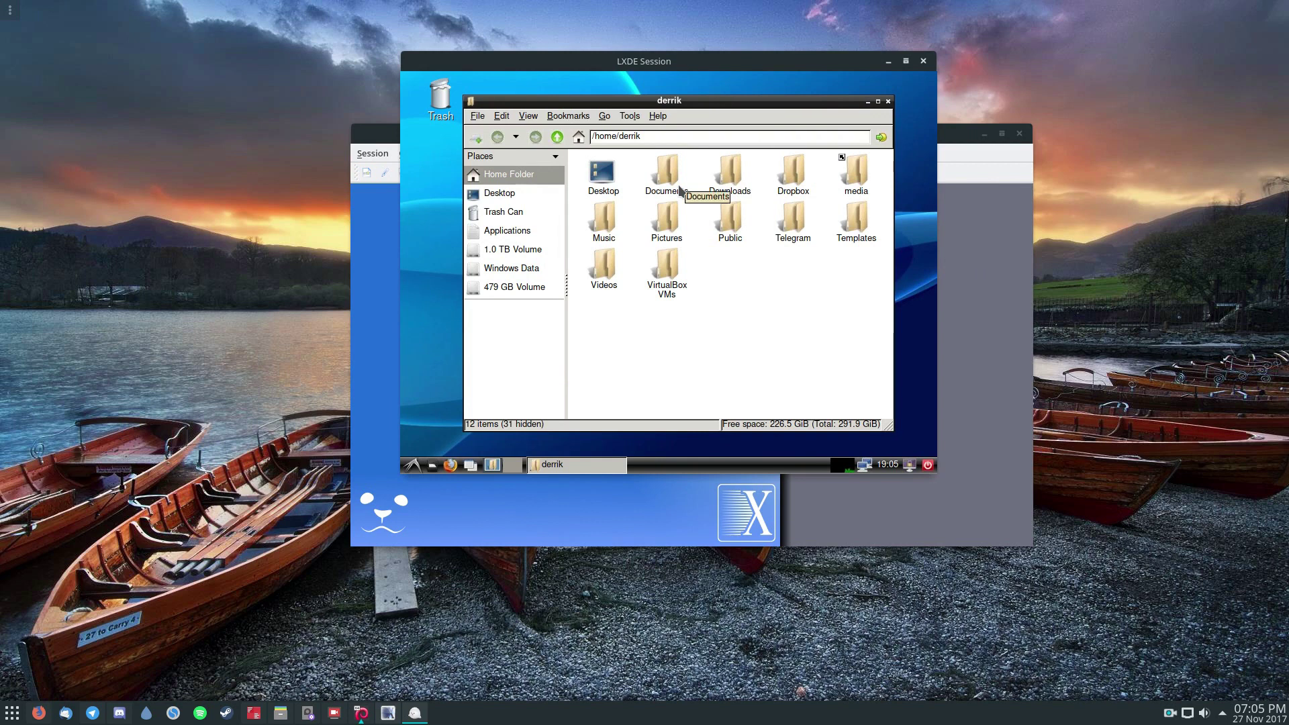
left_click(432, 464)
left_click(413, 465)
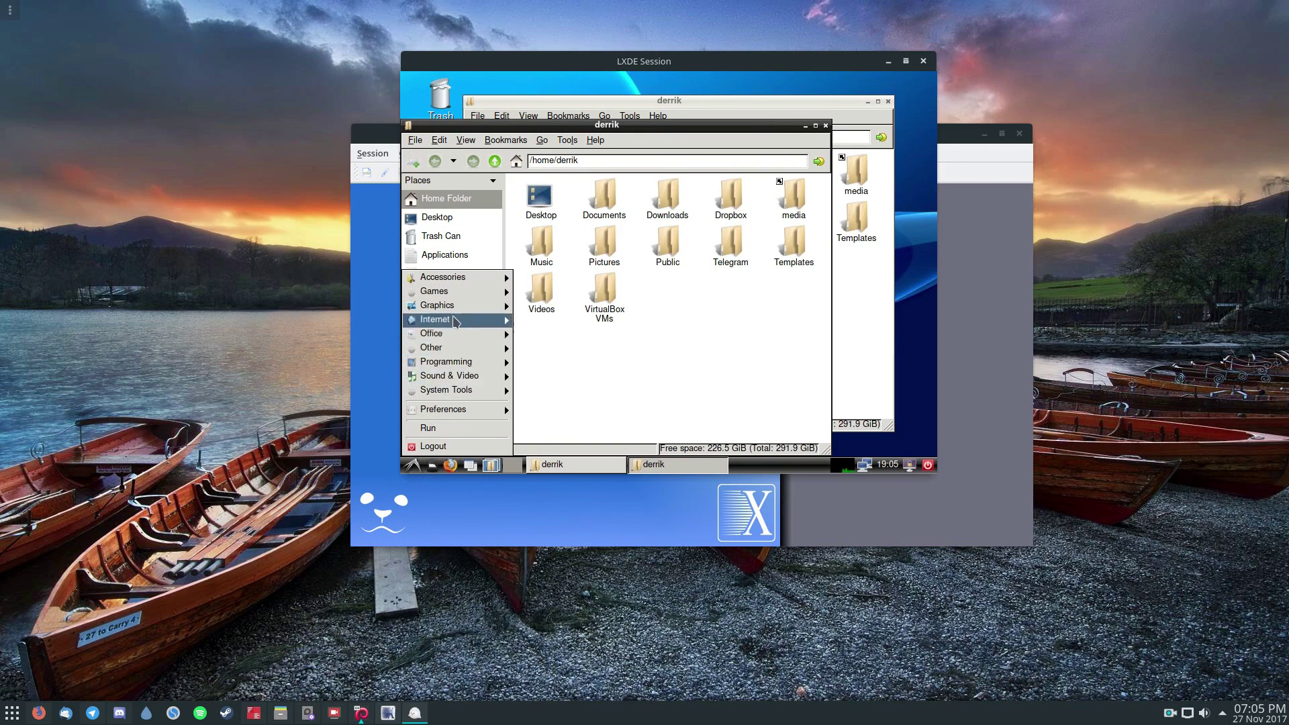
mouse_move(456, 344)
mouse_move(444, 390)
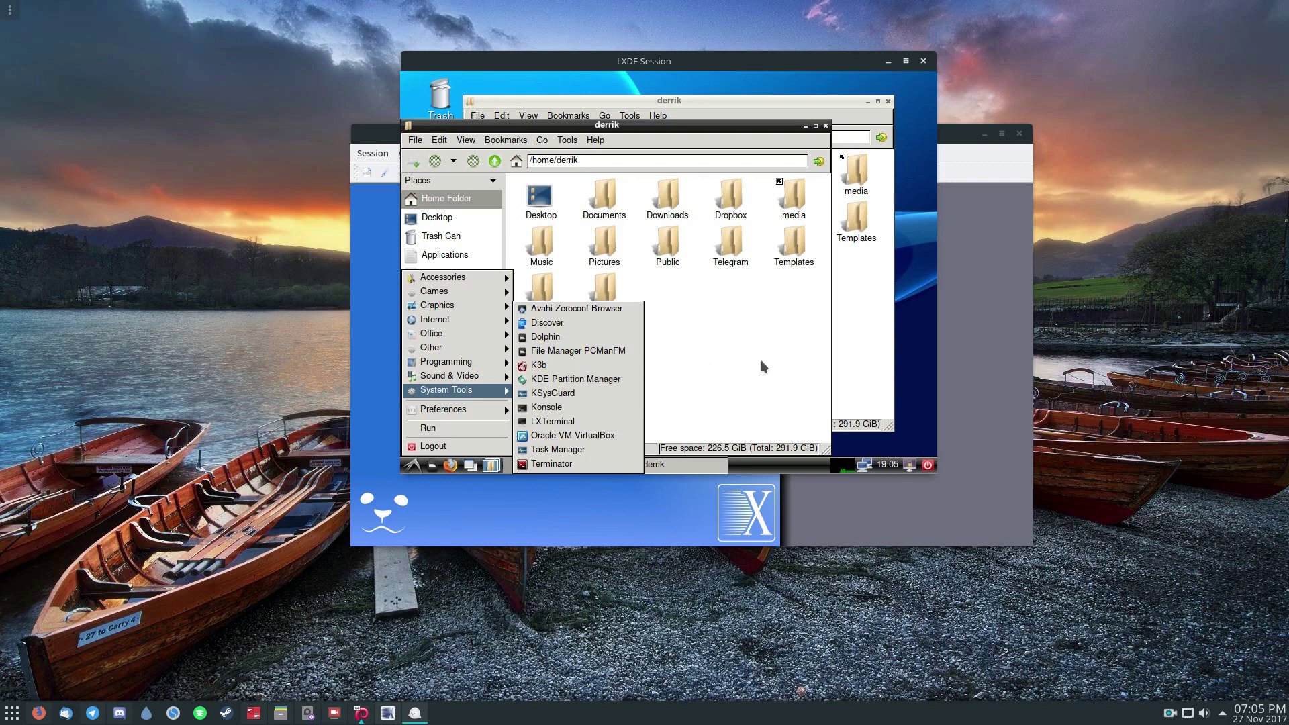
left_click(646, 400)
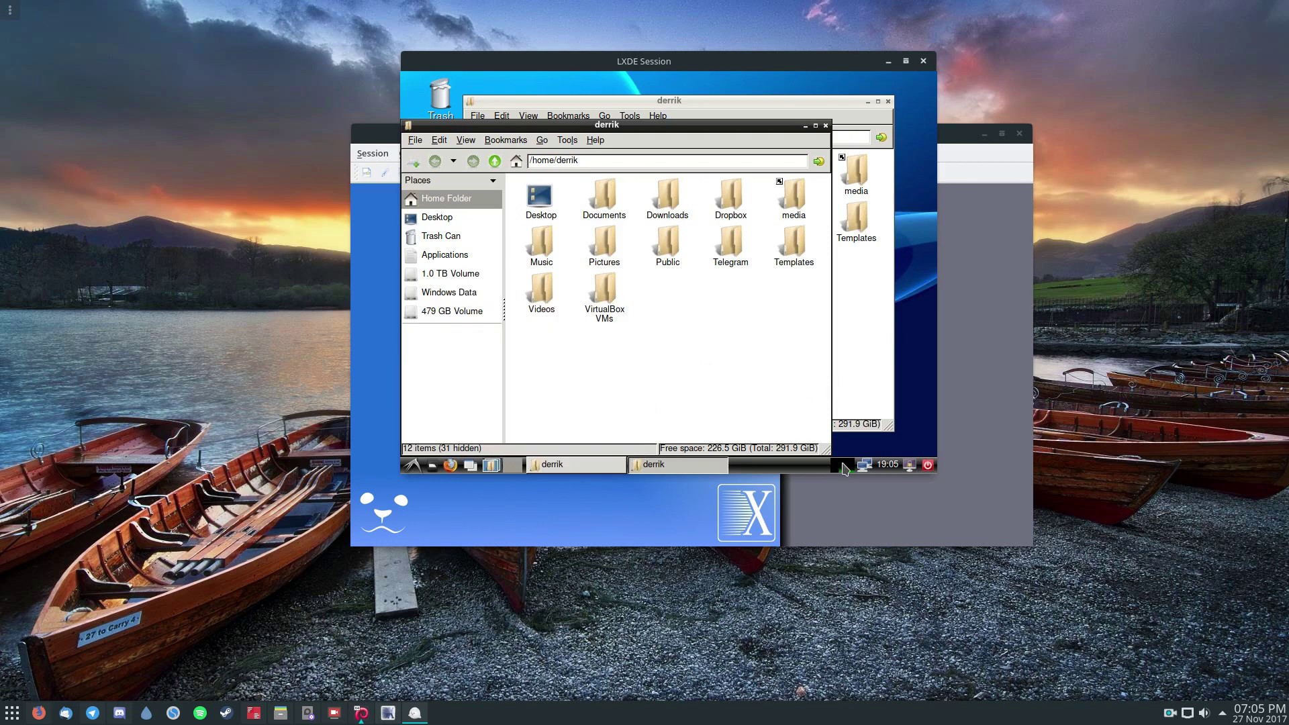
- Move the LXDE session right, minimize both file managers and X2Go Client, and open the LXDE menu
left_click_drag(764, 61, 1034, 158)
left_click(1075, 223)
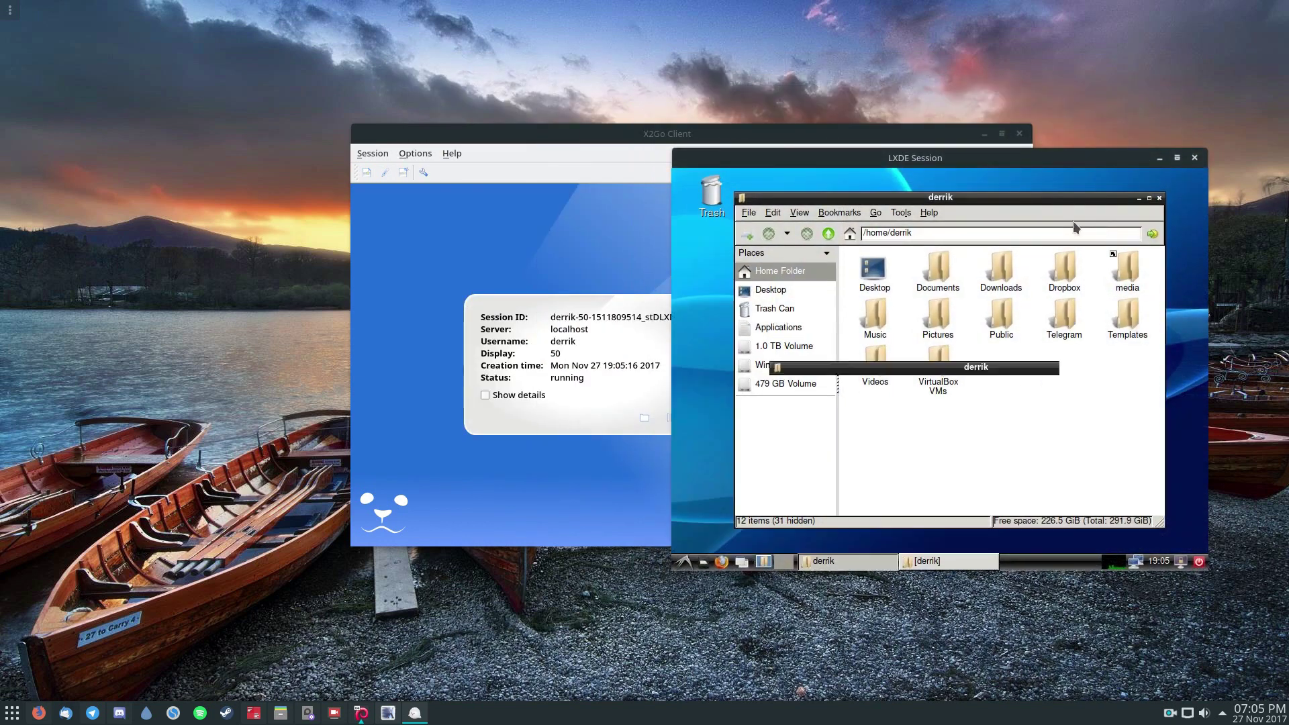
left_click(1138, 198)
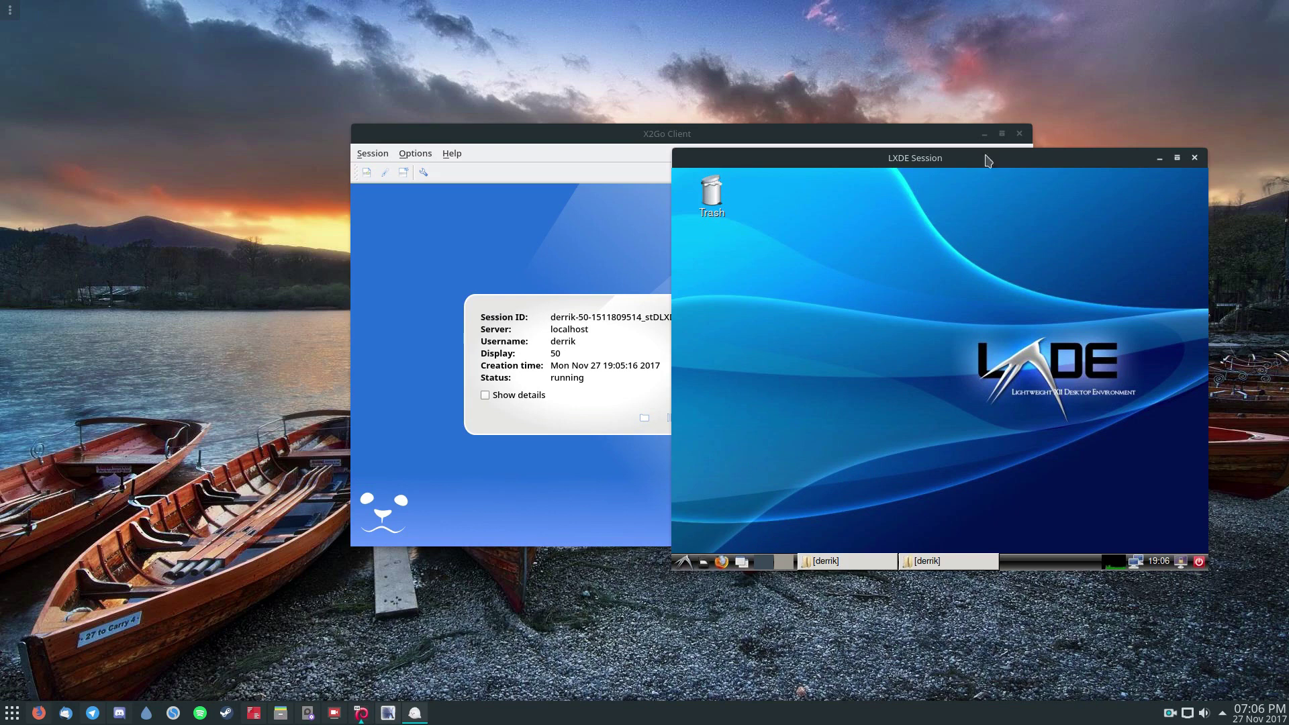
left_click(982, 133)
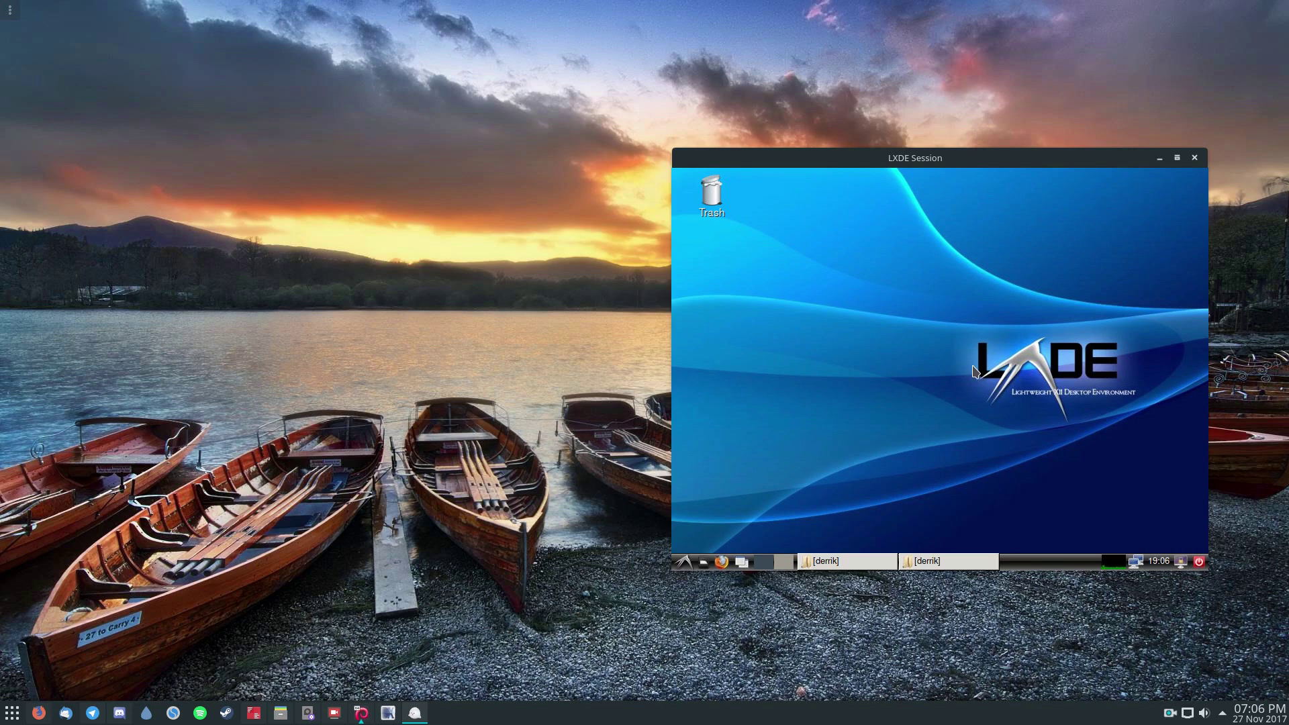
left_click(683, 561)
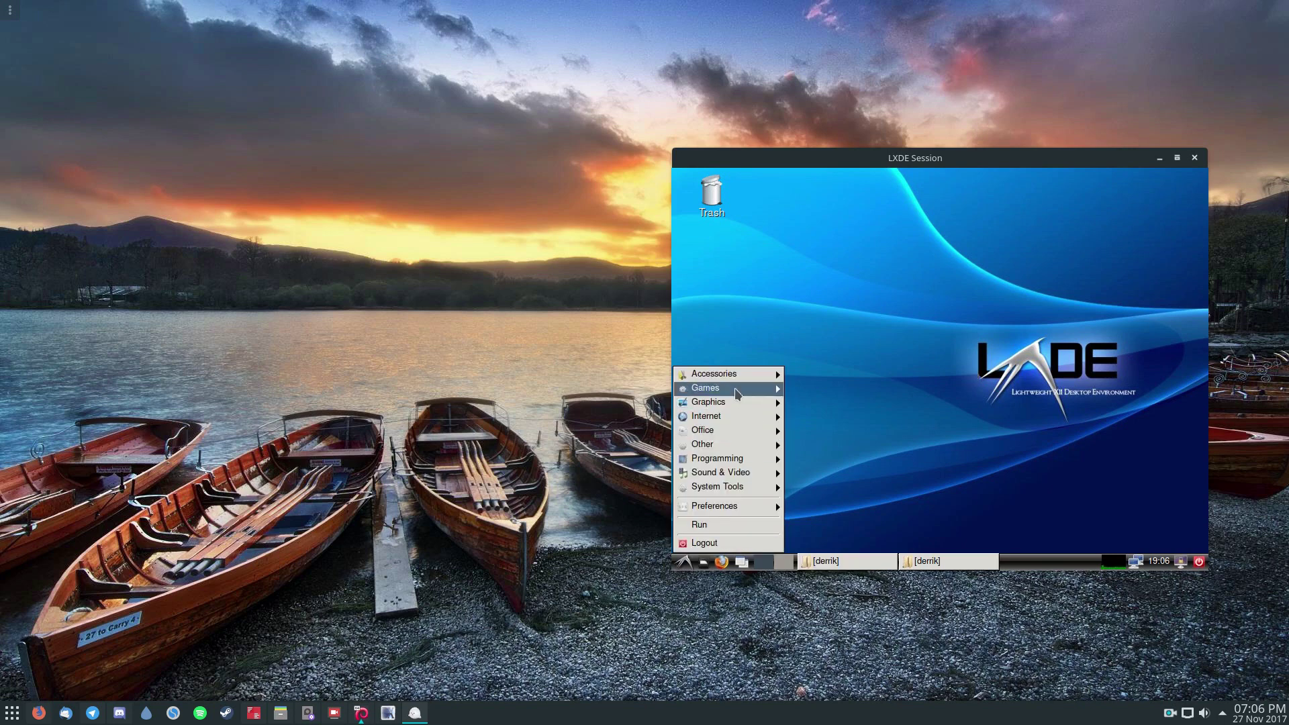